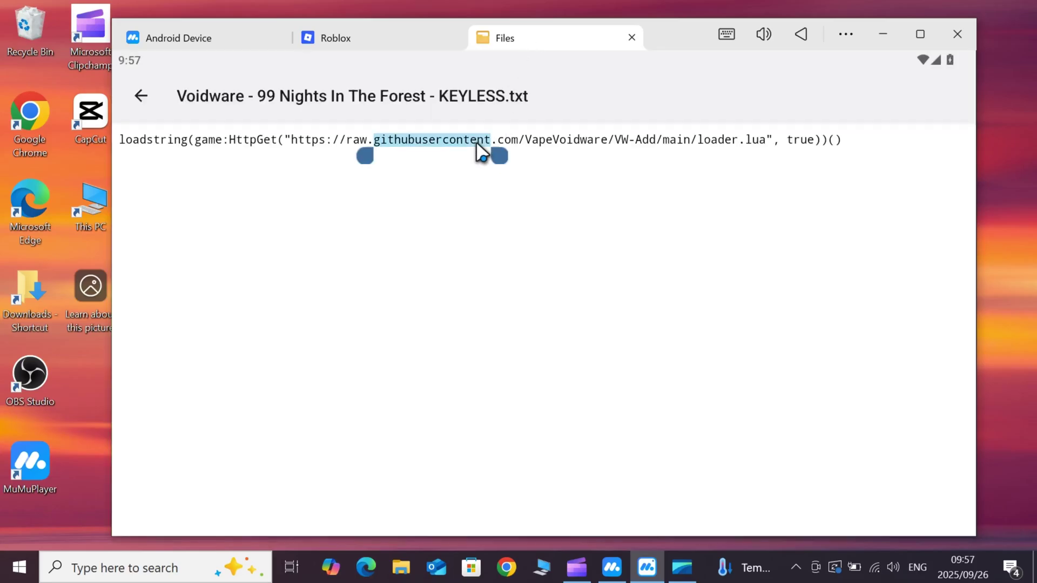
# Copy the full loadstring line from the Voidware text file and return to the running Roblox game.
pyautogui.click(477, 108)
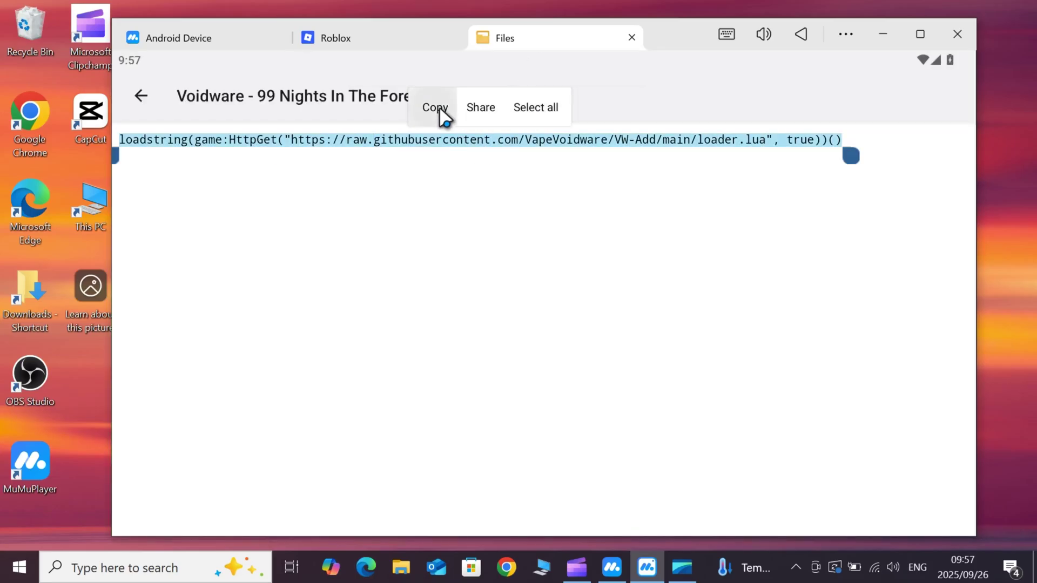
pyautogui.click(436, 107)
pyautogui.click(415, 41)
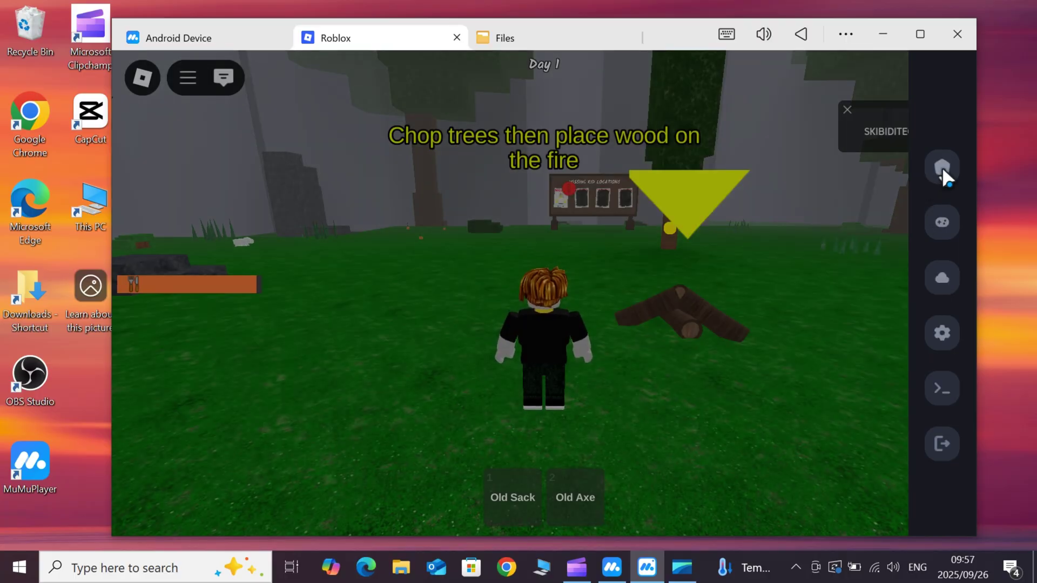
# Upload a new client script titled VOIDWARE, using the copied loadstring as its script content.
pyautogui.click(942, 167)
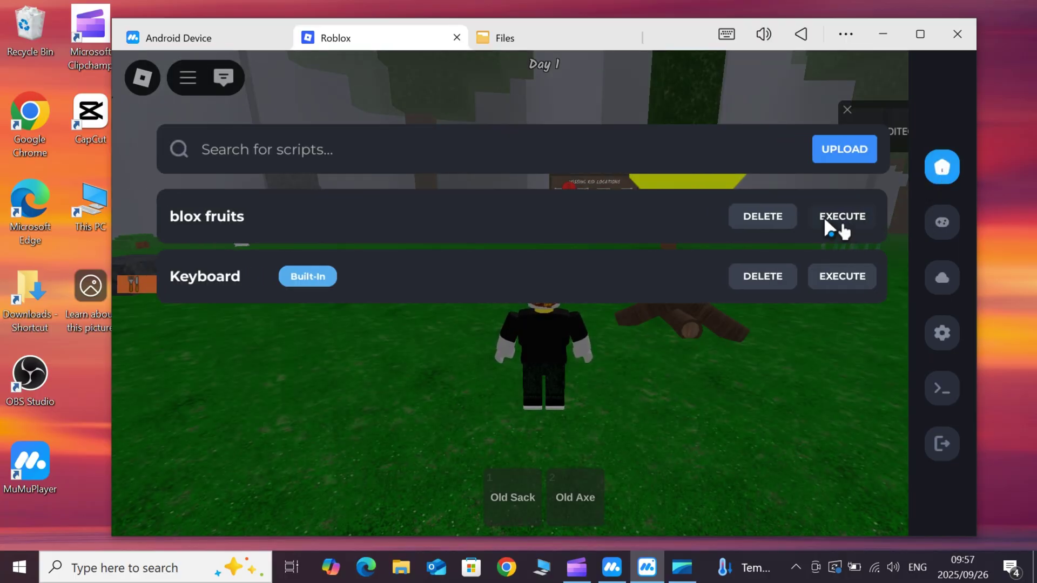
pyautogui.click(841, 153)
pyautogui.click(495, 312)
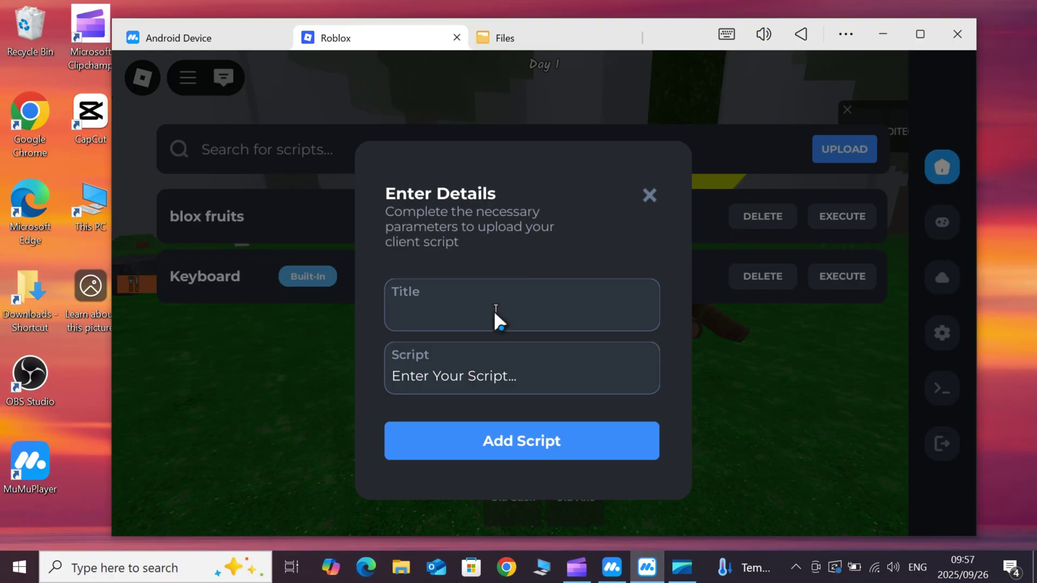
pyautogui.write('voidware')
pyautogui.click(491, 371)
pyautogui.click(490, 371)
pyautogui.click(521, 388)
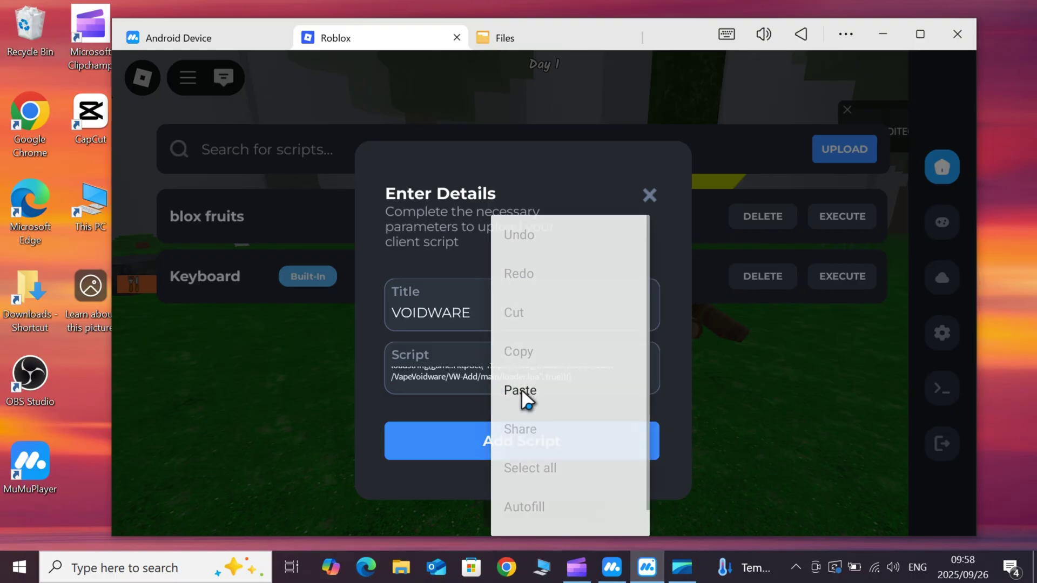
pyautogui.click(533, 440)
# Execute the VOIDWARE script, leave the executor overlay and decline the new patch note.
pyautogui.click(844, 277)
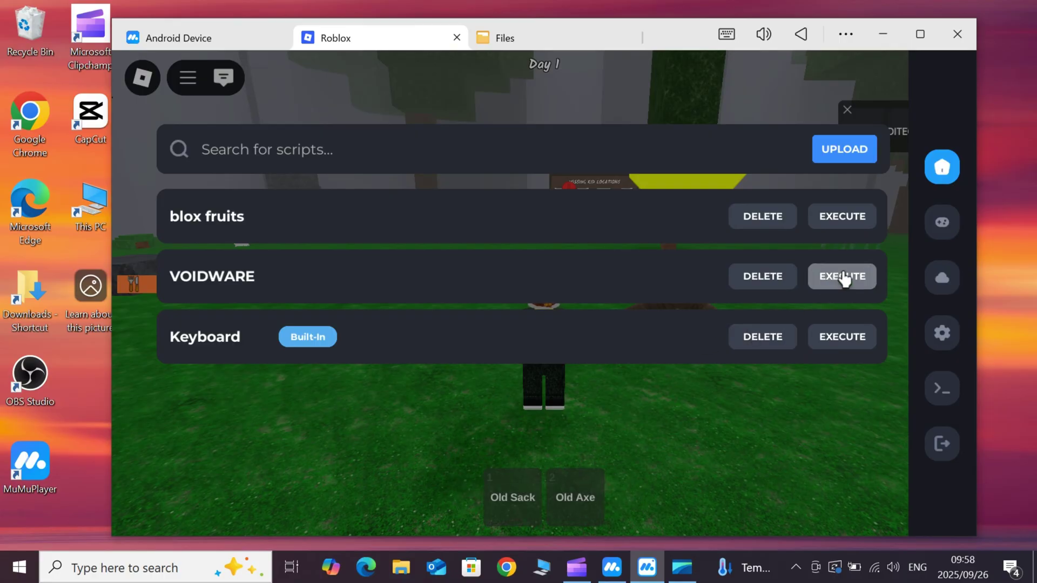
pyautogui.click(943, 444)
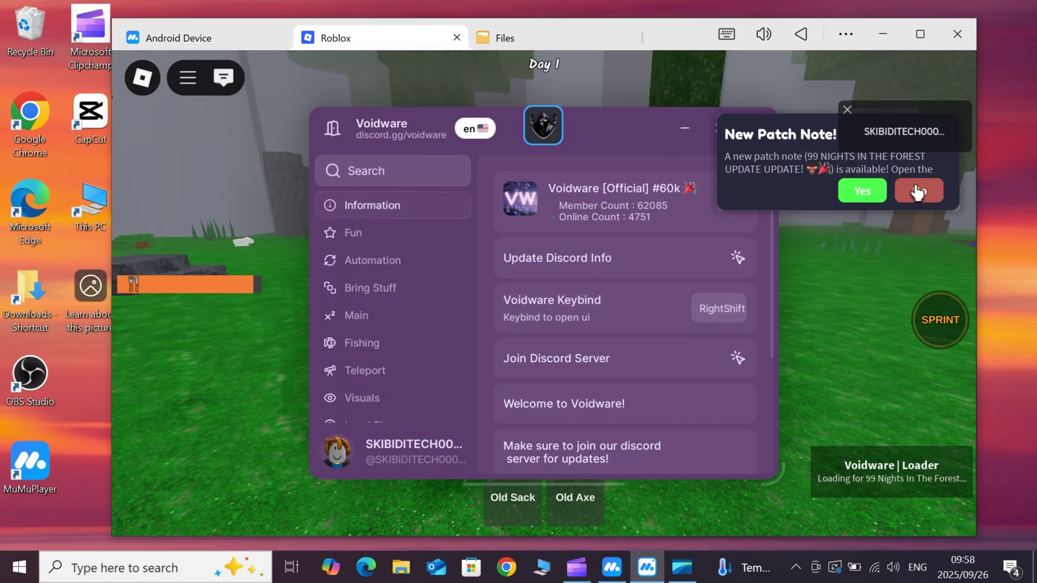
pyautogui.click(918, 190)
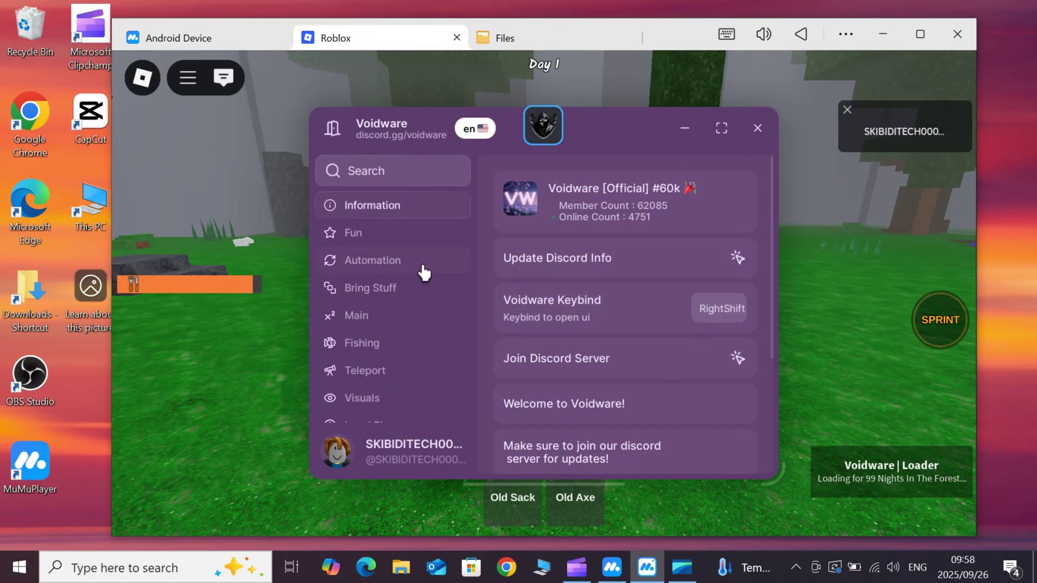
# Look through the Fun and Bring Stuff sections of the Voidware menu.
pyautogui.click(223, 80)
pyautogui.click(376, 237)
pyautogui.click(427, 291)
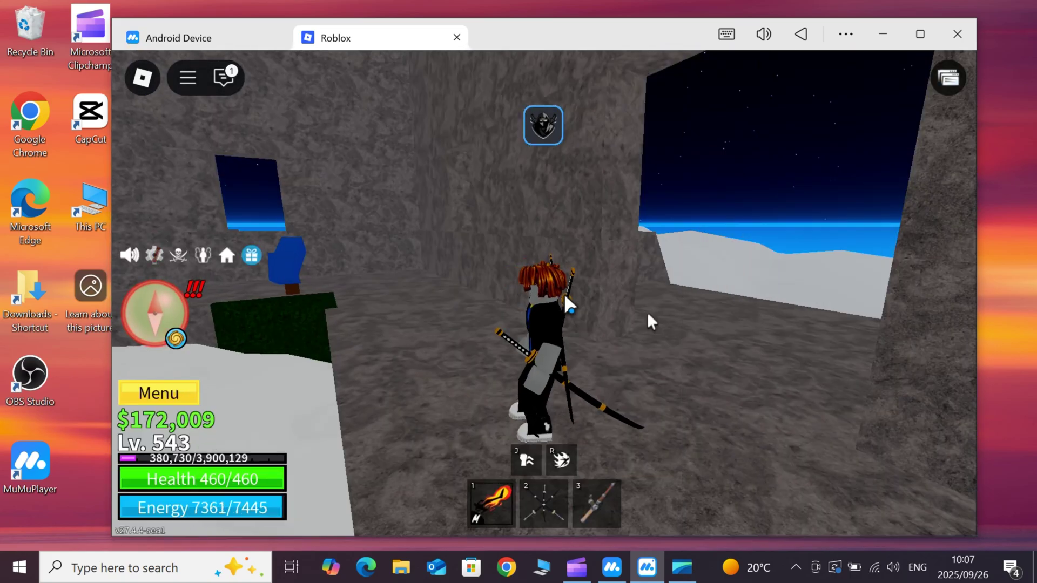
# Execute the saved "blox fruits" script from the executor and return to the game.
pyautogui.click(546, 123)
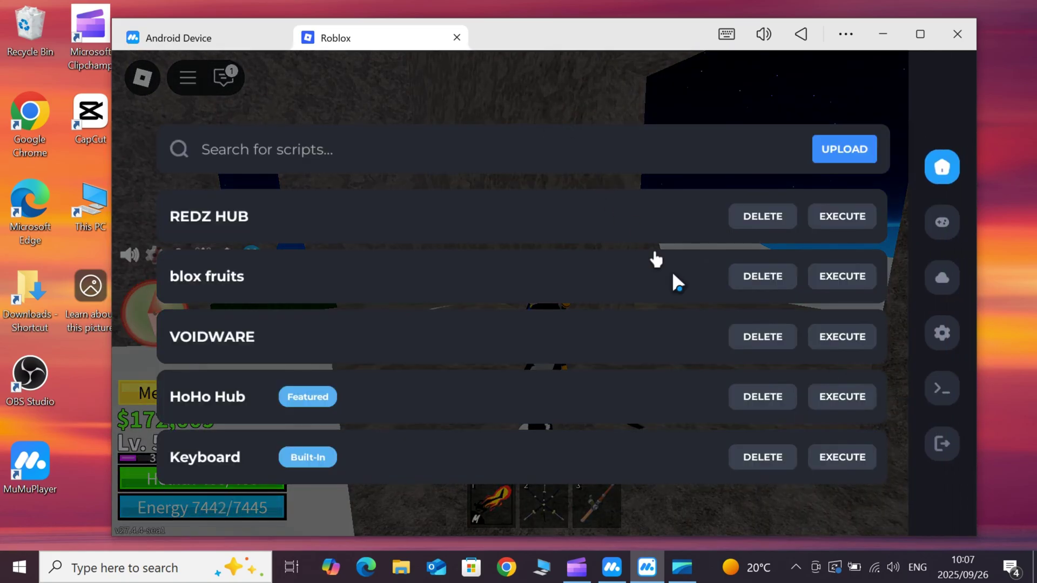
pyautogui.click(827, 278)
pyautogui.click(939, 438)
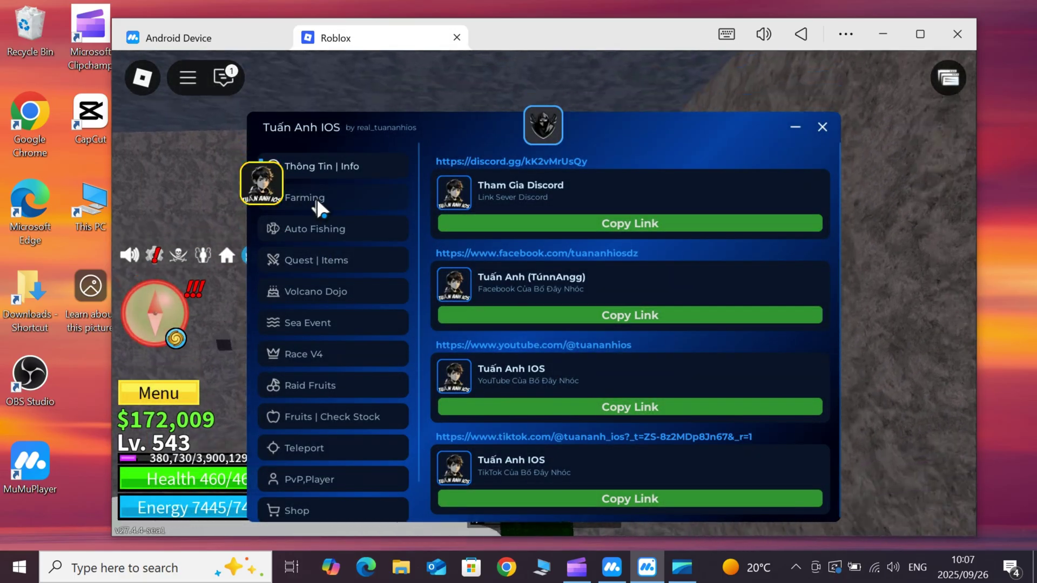
# Enable Auto Farm Level 1-2650, Farm Level New 2650 - 2750, Auto Kill Near, Auto Farm Summer Token and Farm Boss Pain.
pyautogui.click(317, 198)
pyautogui.click(800, 260)
pyautogui.click(795, 297)
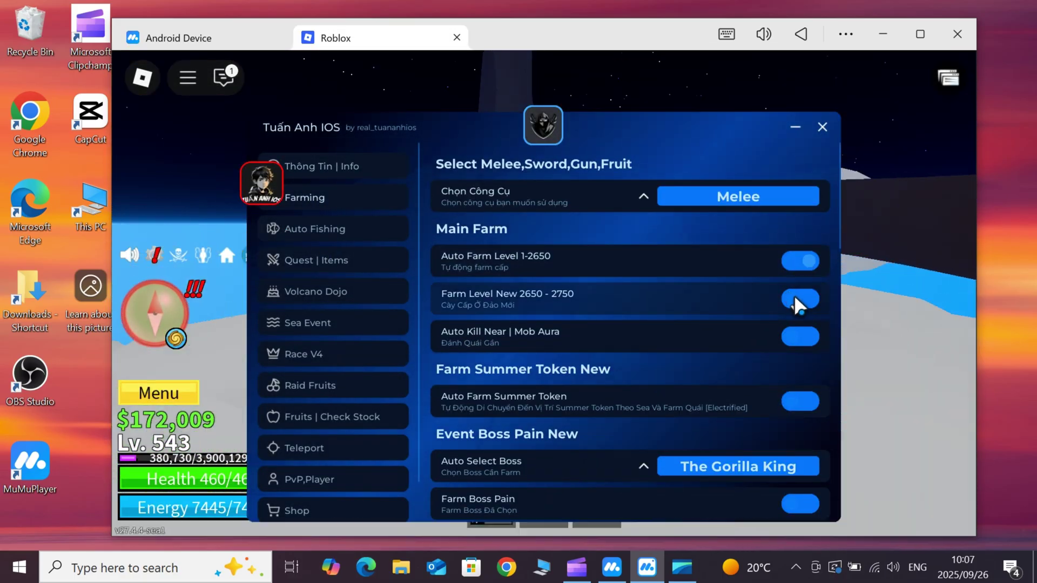
pyautogui.click(791, 337)
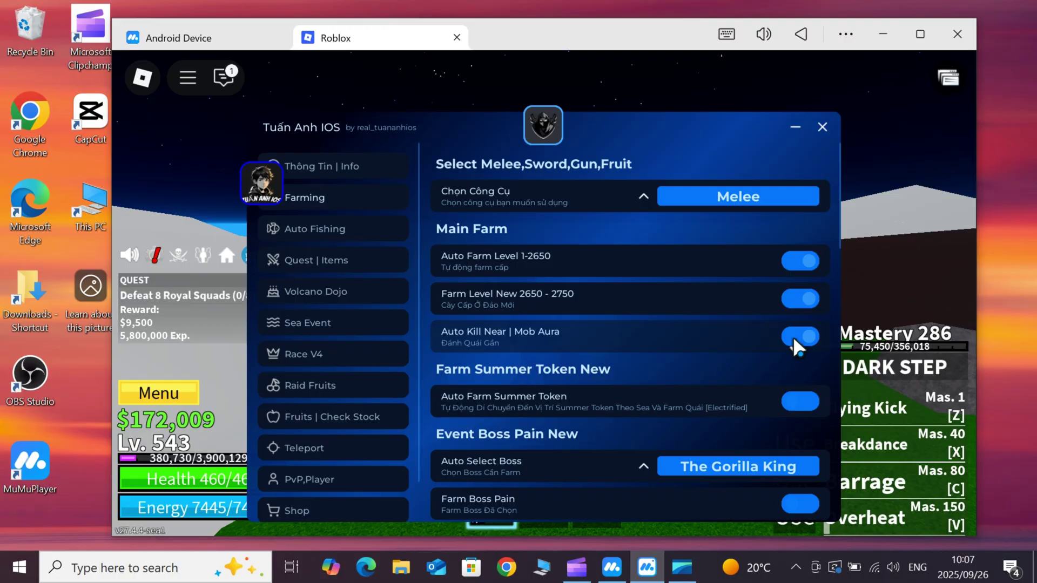
pyautogui.click(790, 402)
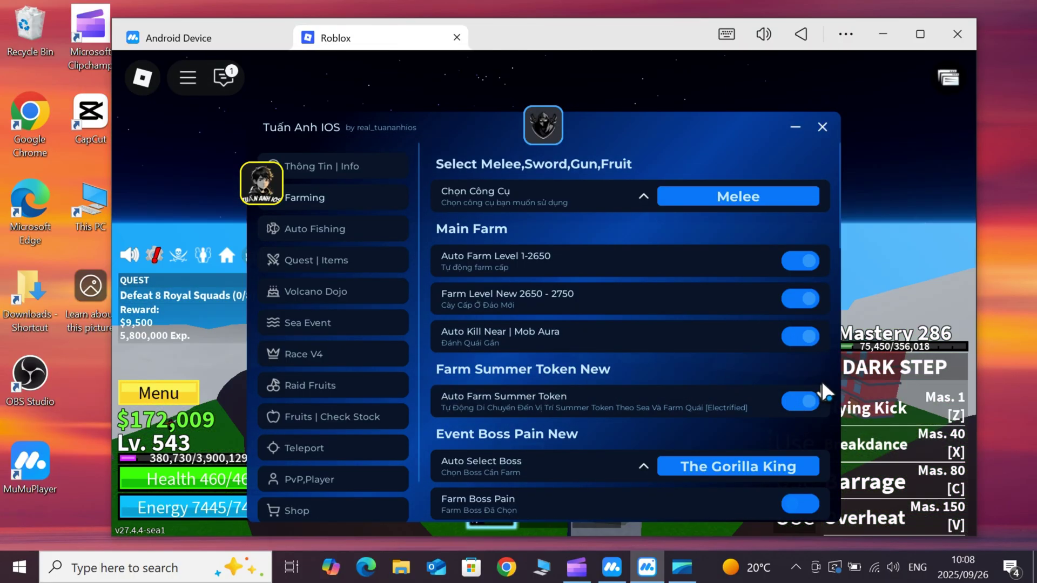
pyautogui.click(796, 505)
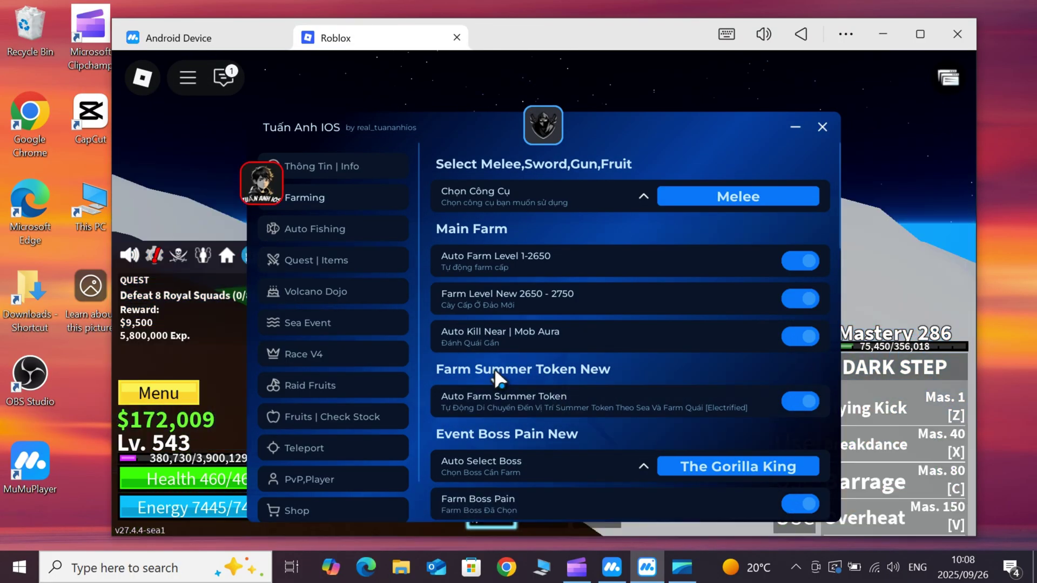
# Browse the script menu's remaining feature sections from Auto Fishing through PvP,Player.
pyautogui.click(330, 231)
pyautogui.click(341, 261)
pyautogui.click(350, 292)
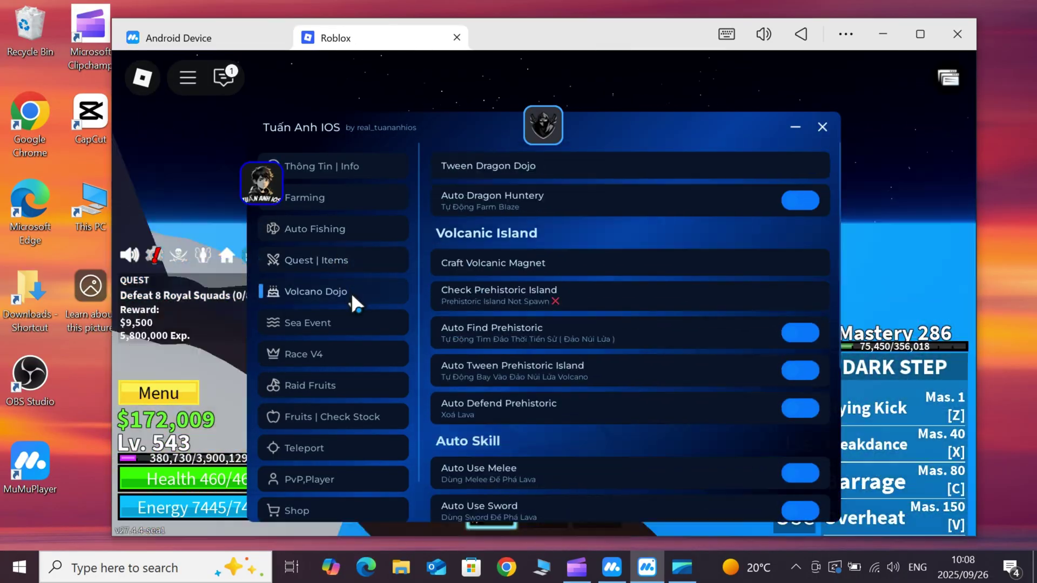
pyautogui.click(352, 319)
pyautogui.click(357, 352)
pyautogui.click(361, 382)
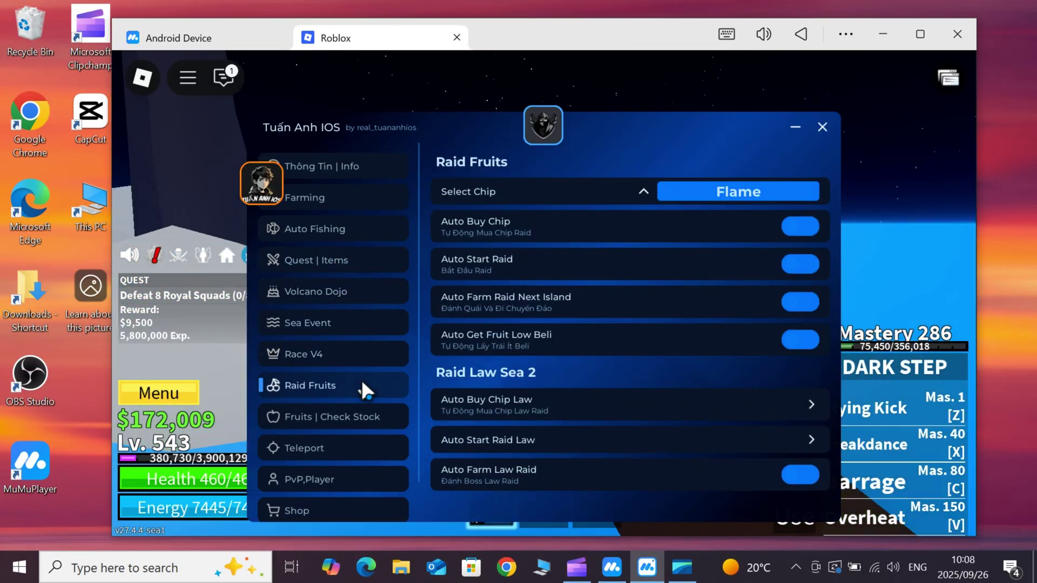
pyautogui.click(364, 417)
pyautogui.click(364, 440)
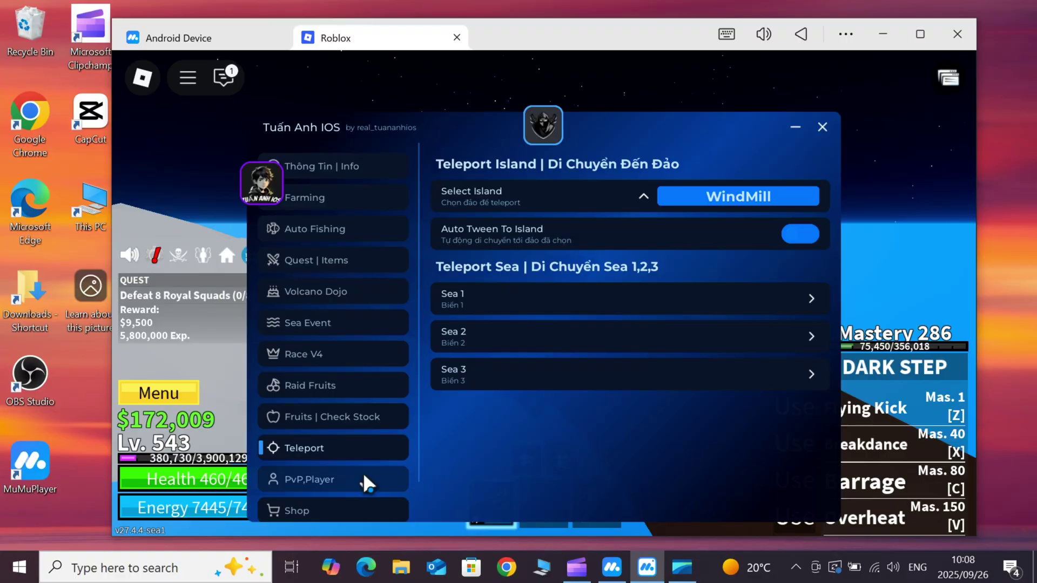
pyautogui.click(363, 472)
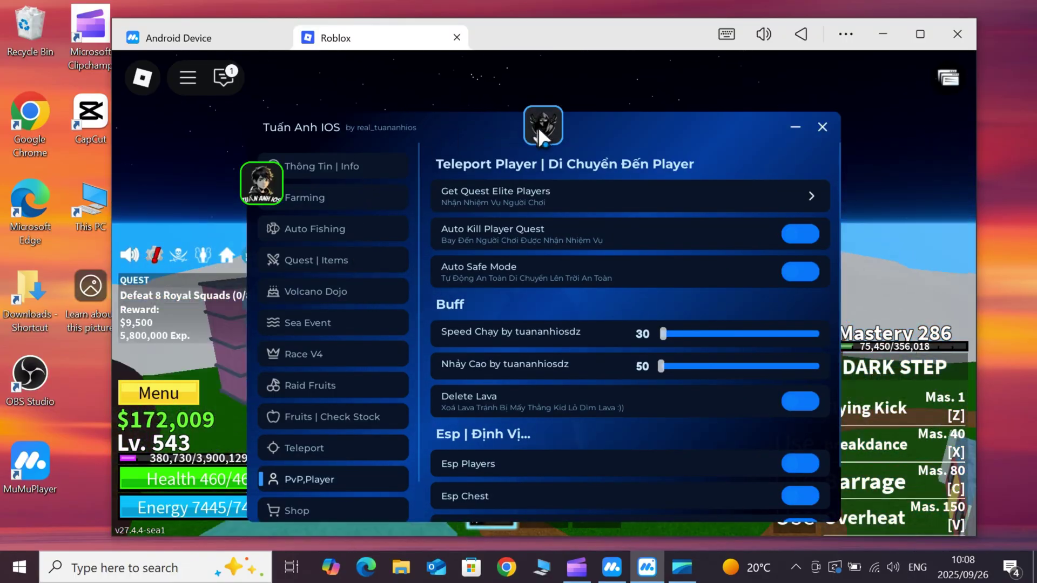
# Review the executor's other pages, including the scriptblox.com search, settings and consoles, and return to the game.
pyautogui.click(541, 127)
pyautogui.click(941, 234)
pyautogui.click(941, 273)
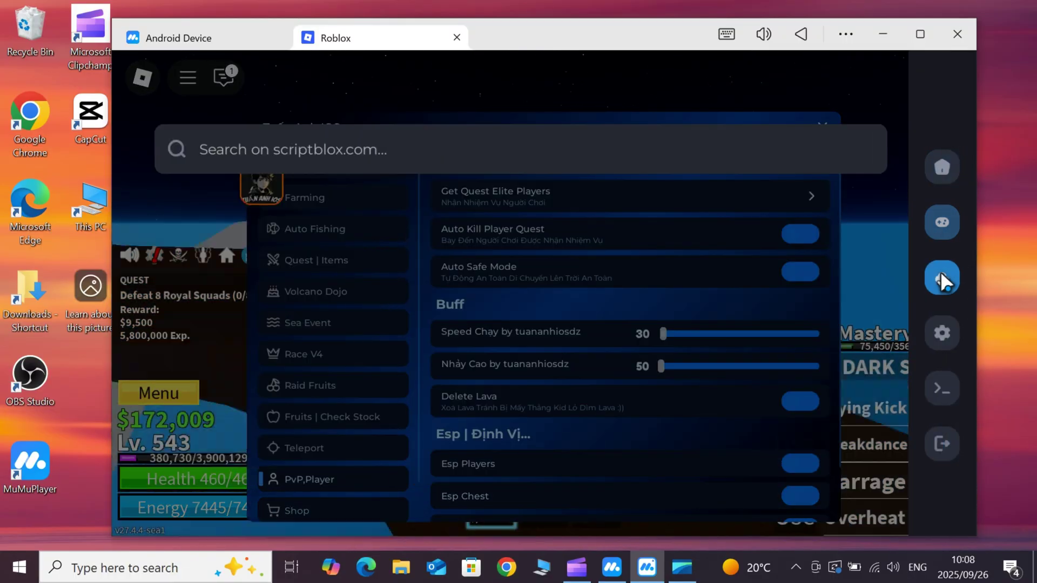
pyautogui.click(938, 329)
pyautogui.click(948, 388)
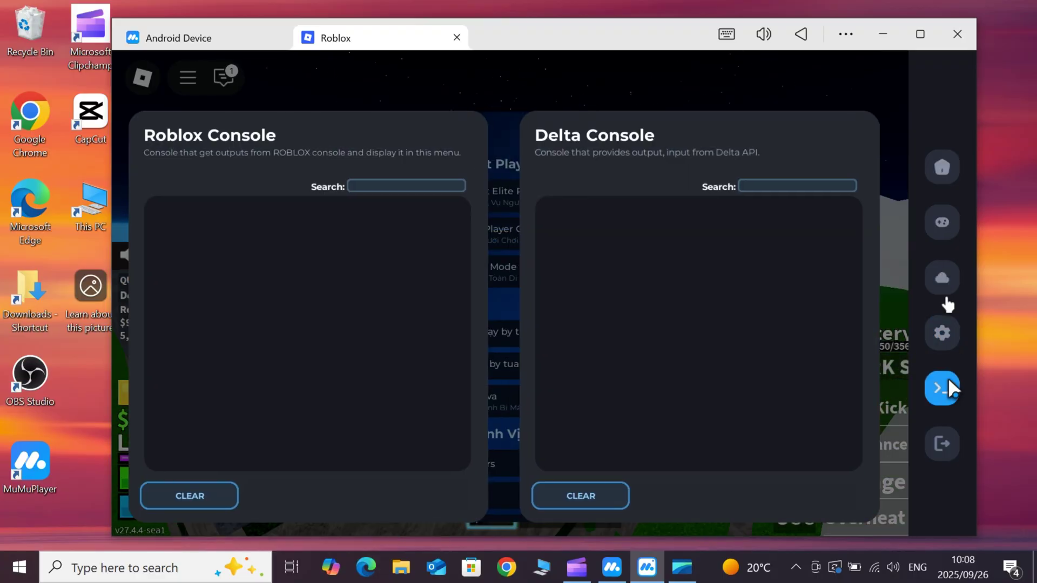
pyautogui.click(940, 444)
# Close the Blox Fruits script menu and confirm shutting the script off.
pyautogui.click(821, 128)
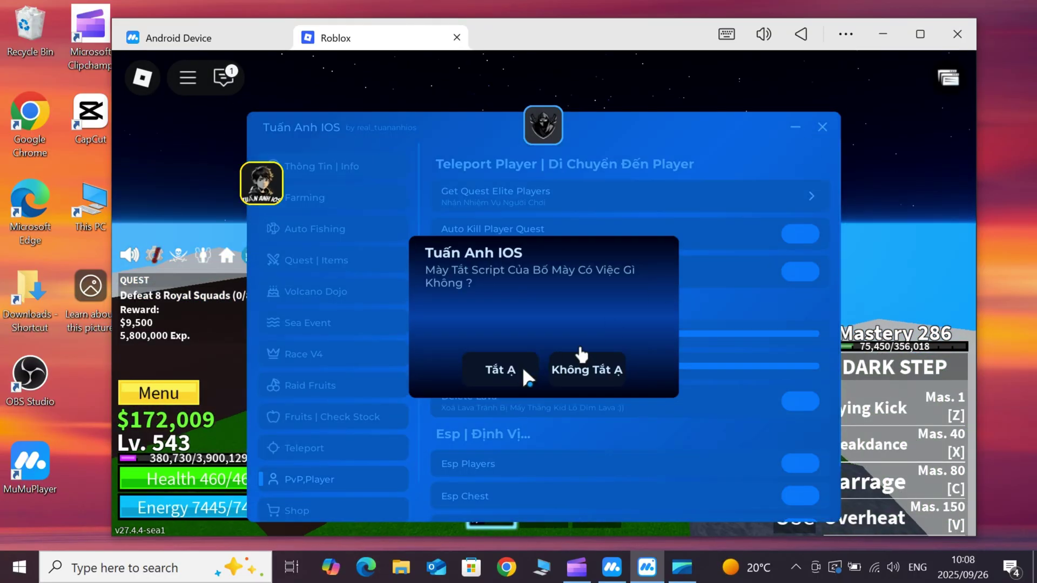
pyautogui.click(517, 362)
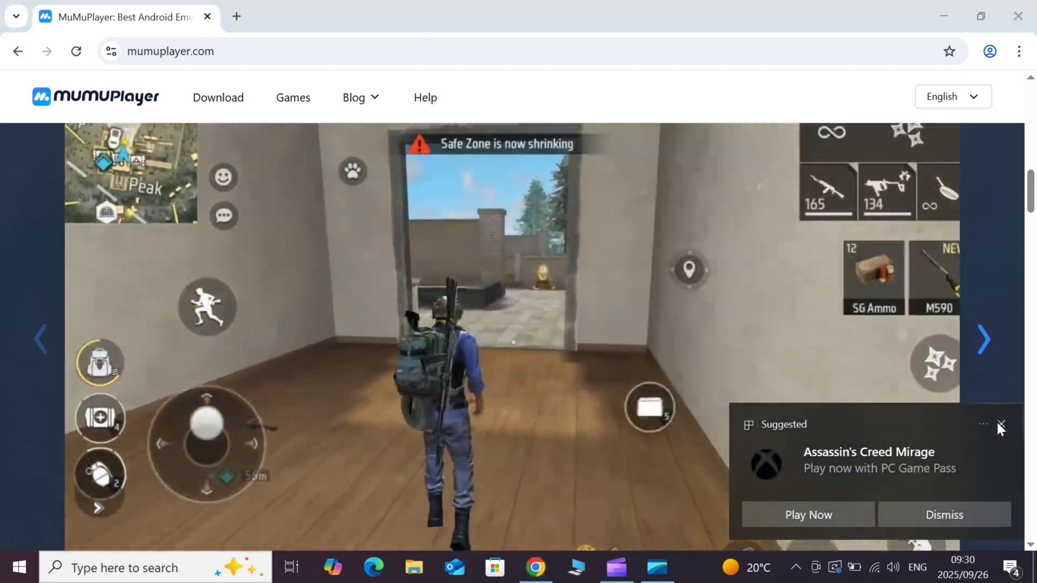
# Dismiss the suggested game notification, look over the MuMuPlayer homepage and close the browser.
pyautogui.click(1000, 424)
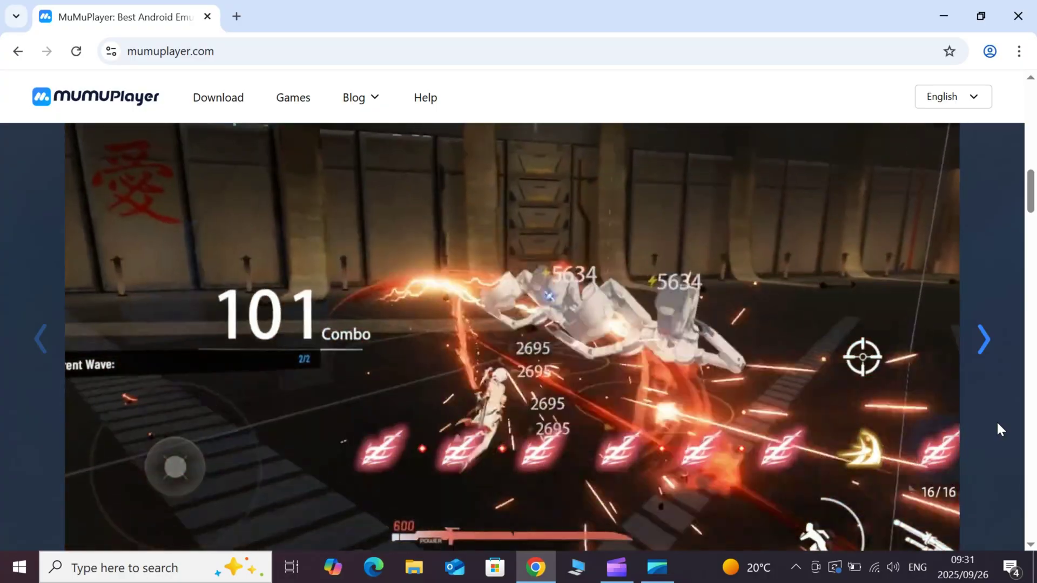
pyautogui.scroll(-5, 997, 424)
pyautogui.scroll(-3, 997, 422)
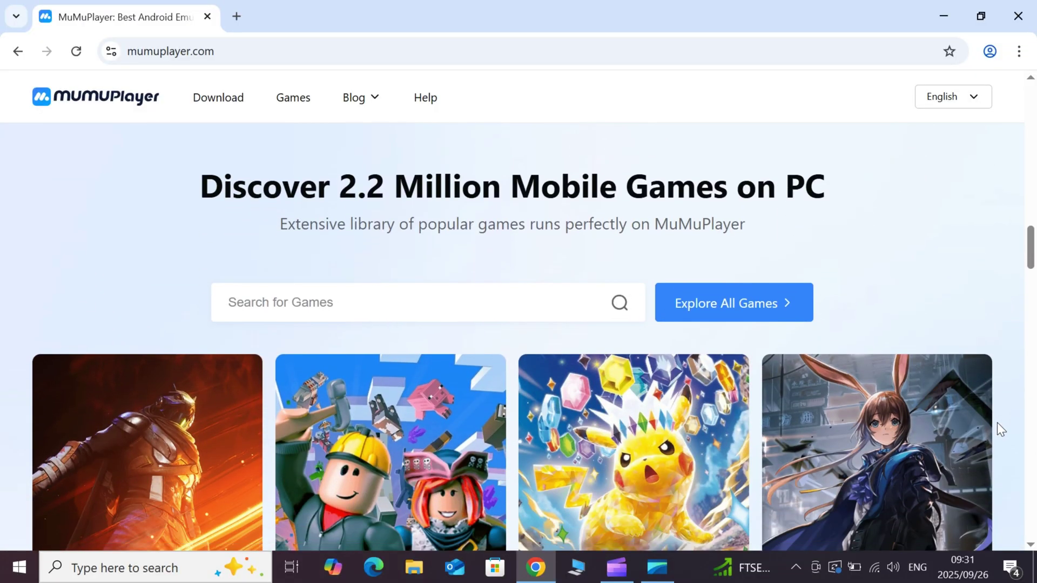
pyautogui.scroll(1, 996, 423)
pyautogui.scroll(4, 997, 422)
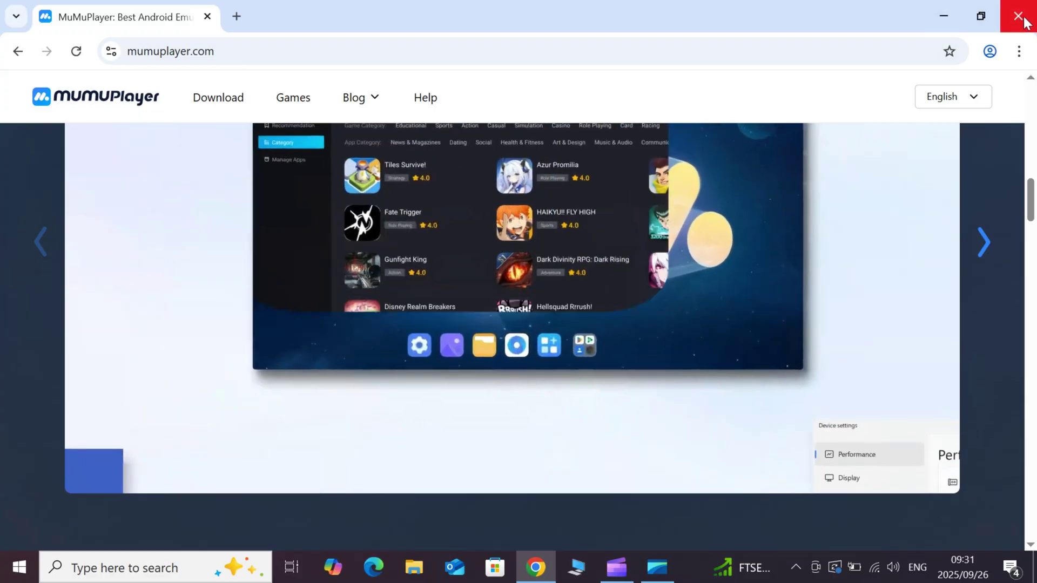
pyautogui.click(1025, 21)
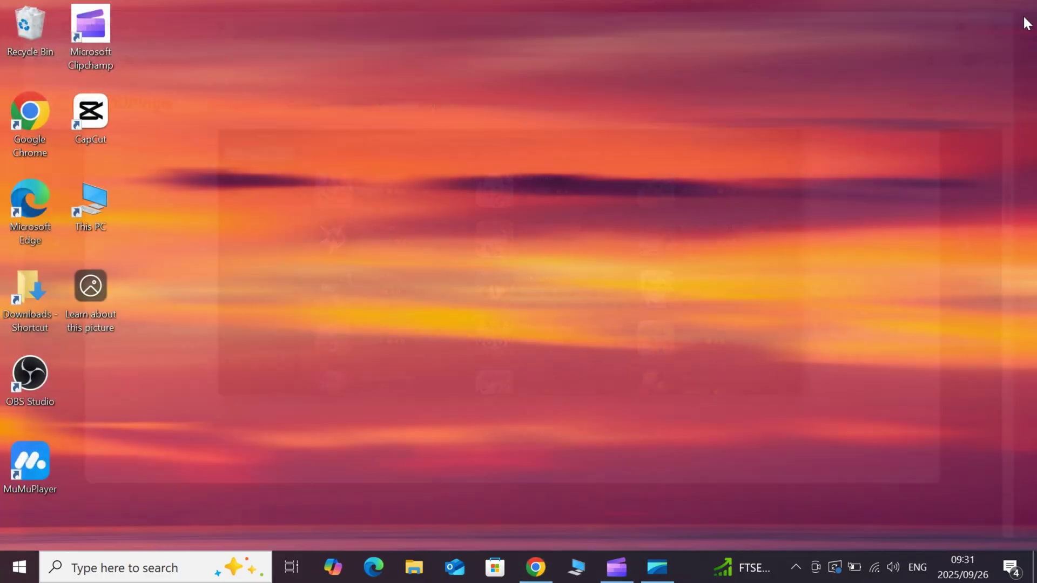
# Launch MuMuPlayer, open the Android Device's settings and review its performance options.
pyautogui.doubleClick(35, 471)
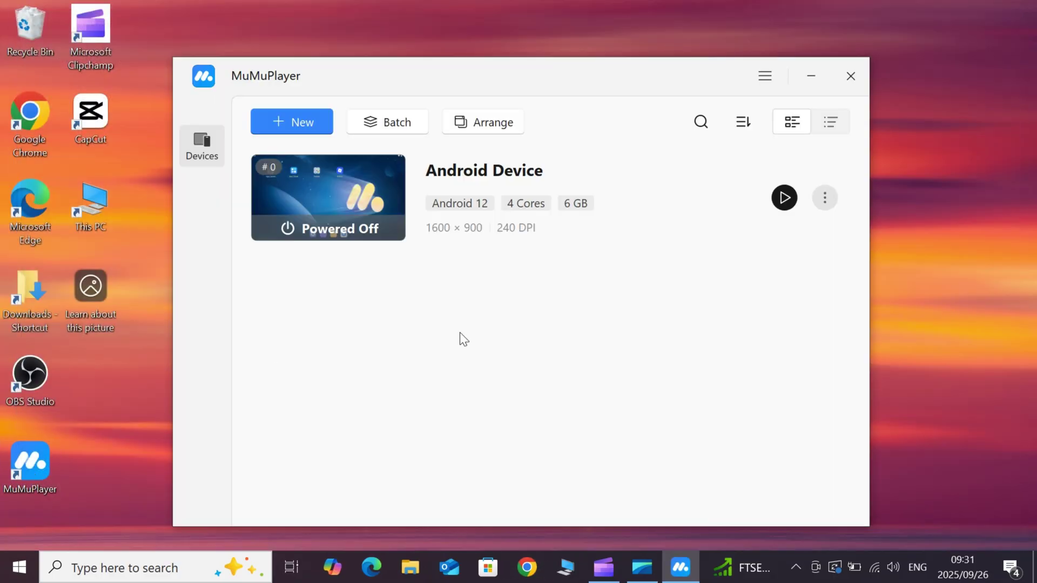
pyautogui.click(832, 197)
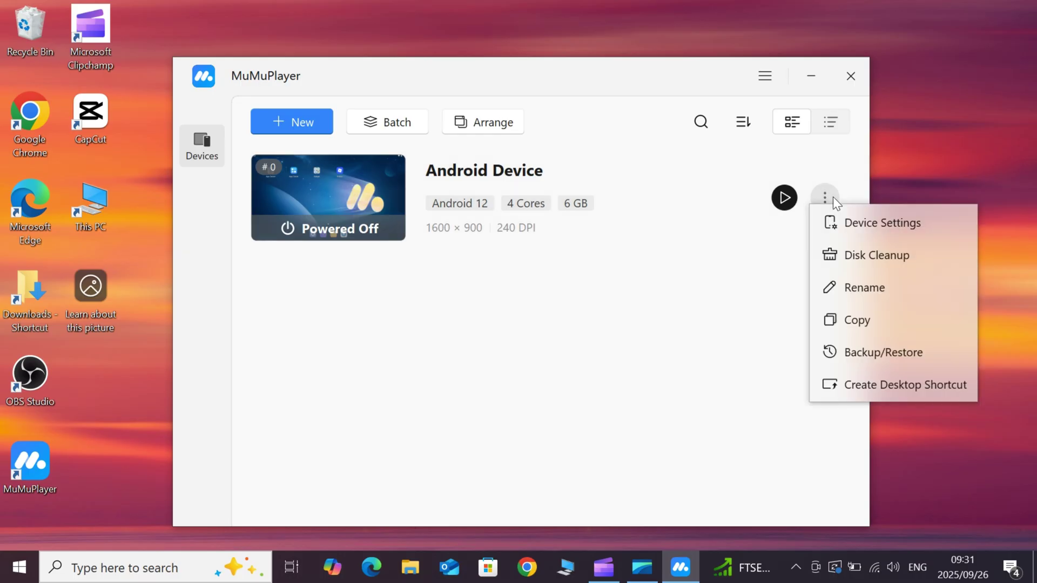
pyautogui.click(874, 228)
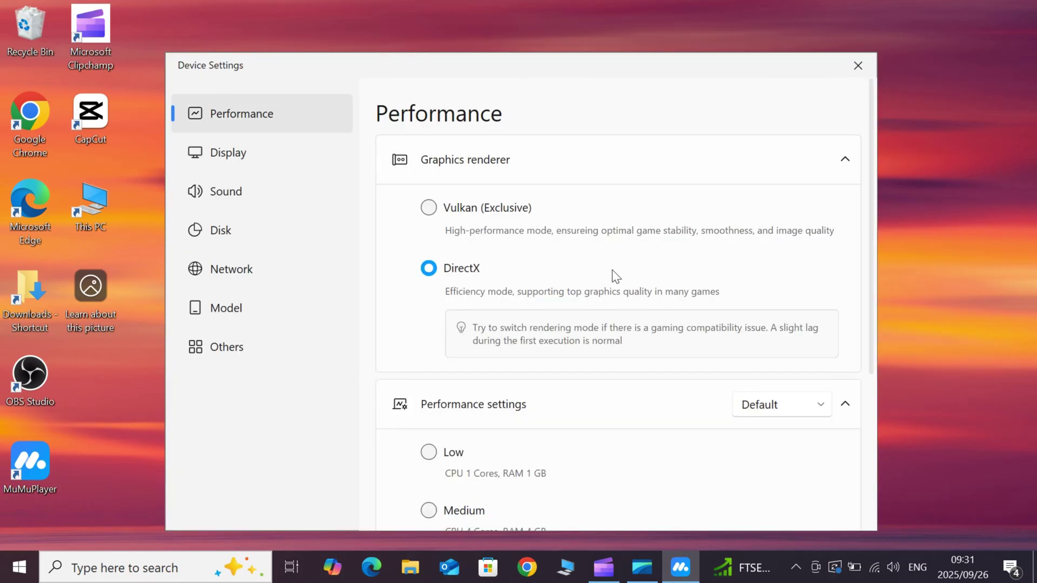
pyautogui.scroll(-5, 630, 305)
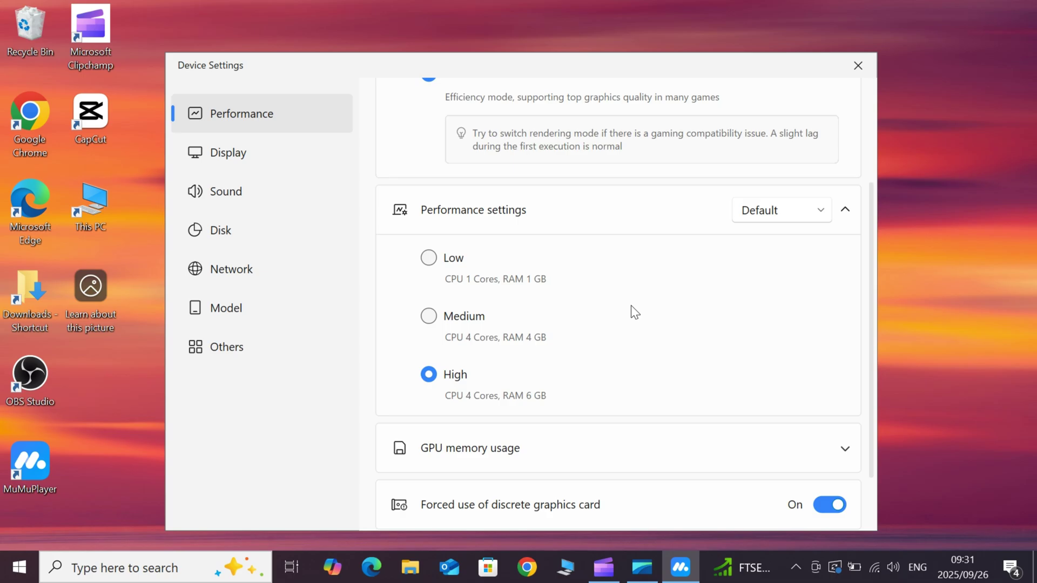
pyautogui.scroll(-1, 512, 341)
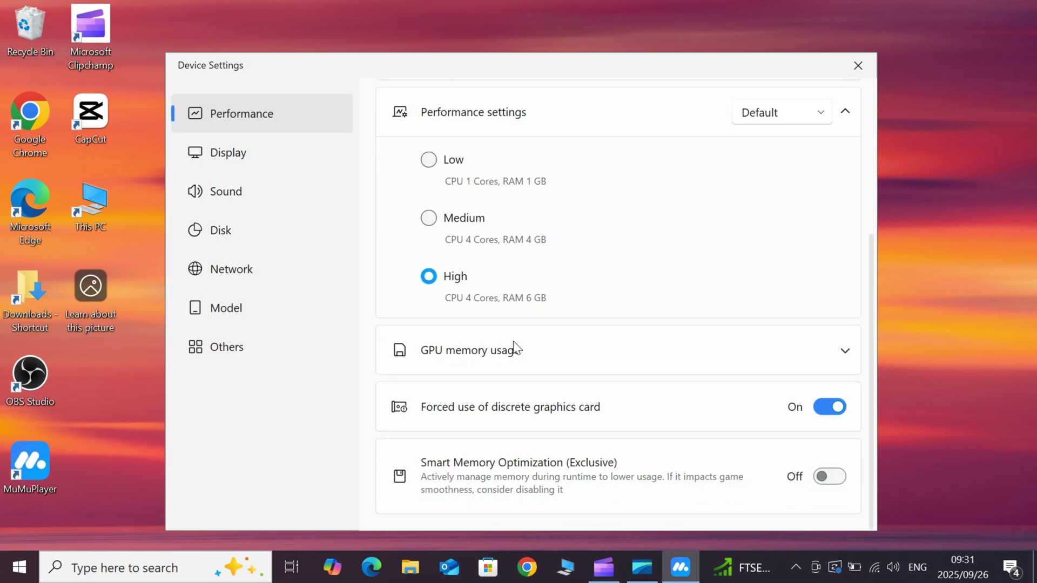
# Set the device's display resolution to 1920 x 1080 (DPI 280) under the Tablet presets.
pyautogui.click(238, 155)
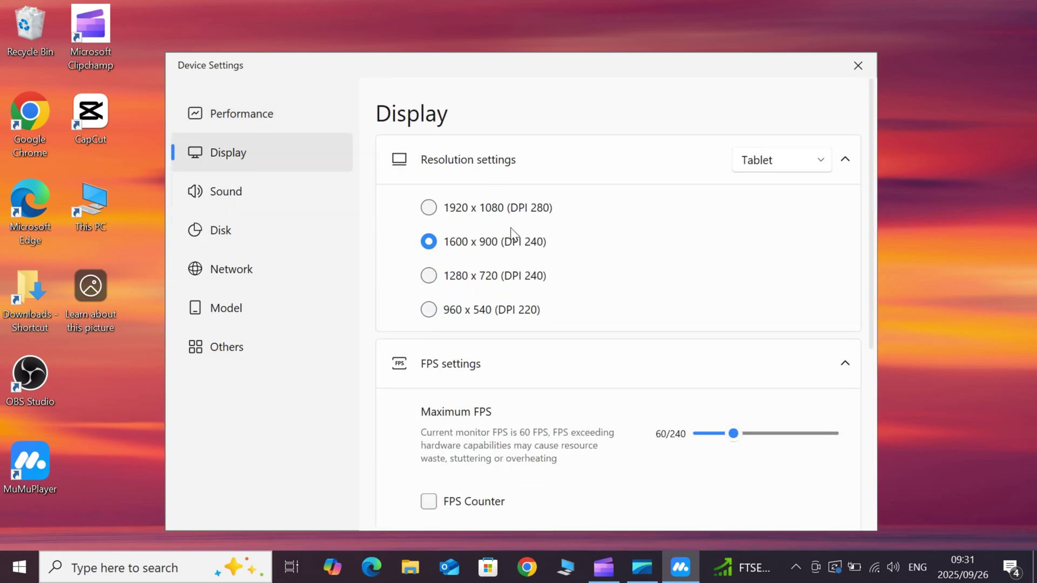
pyautogui.click(812, 163)
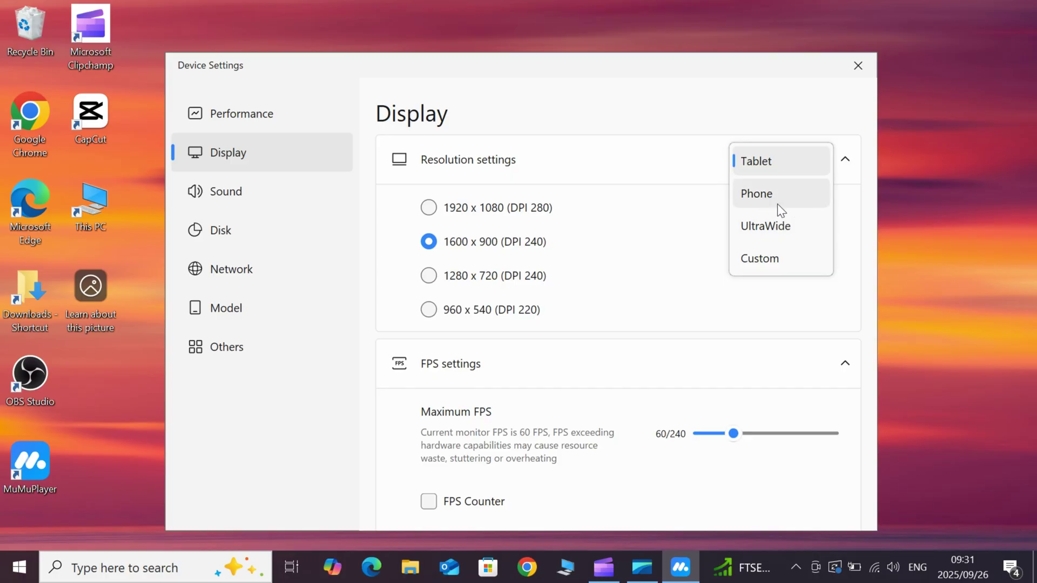
pyautogui.click(694, 201)
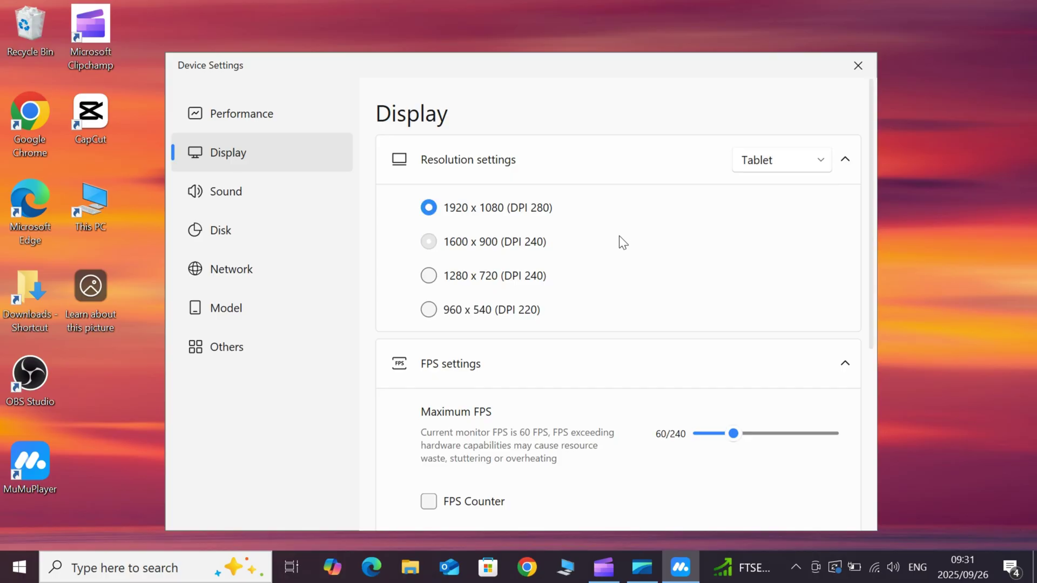
# Review the device's remaining display options and its disk sharing settings.
pyautogui.press('Up')
pyautogui.press('Up')
pyautogui.scroll(-5, 873, 427)
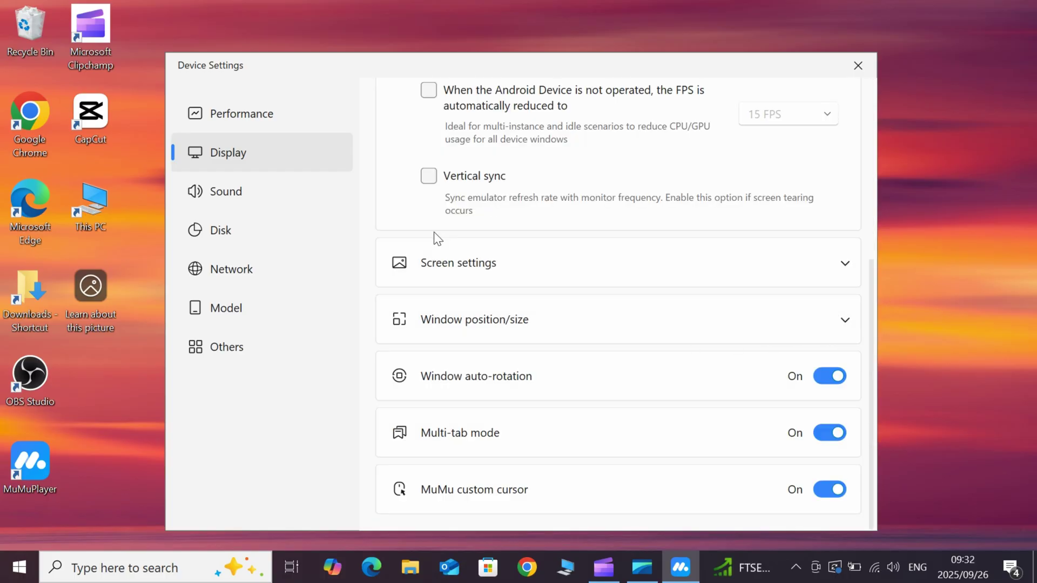
pyautogui.click(339, 197)
pyautogui.click(250, 229)
pyautogui.click(861, 165)
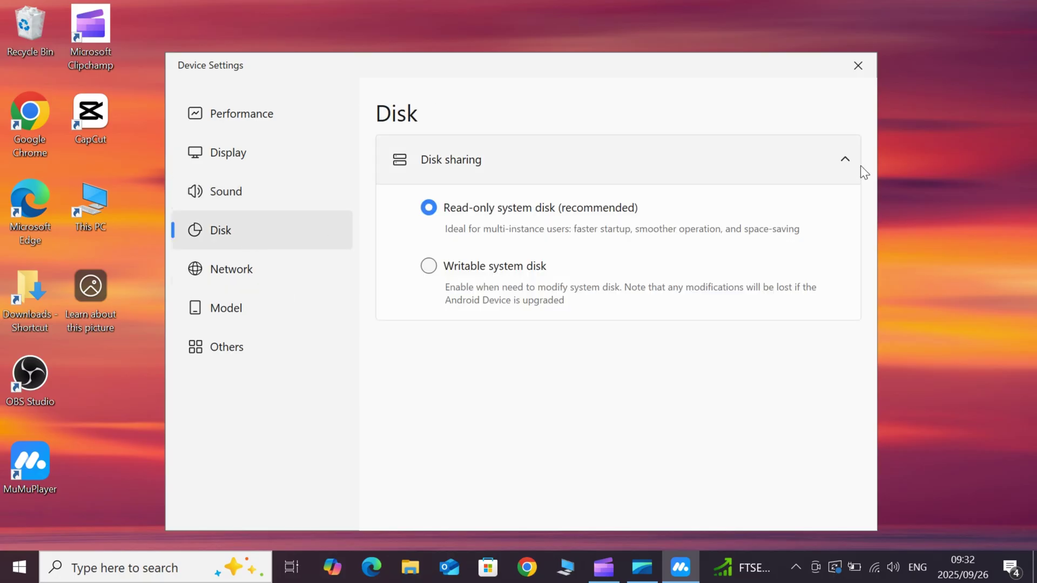
# Review the device's network, model and other settings, including the brand and device model choices, and close Device Settings.
pyautogui.click(216, 270)
pyautogui.click(227, 307)
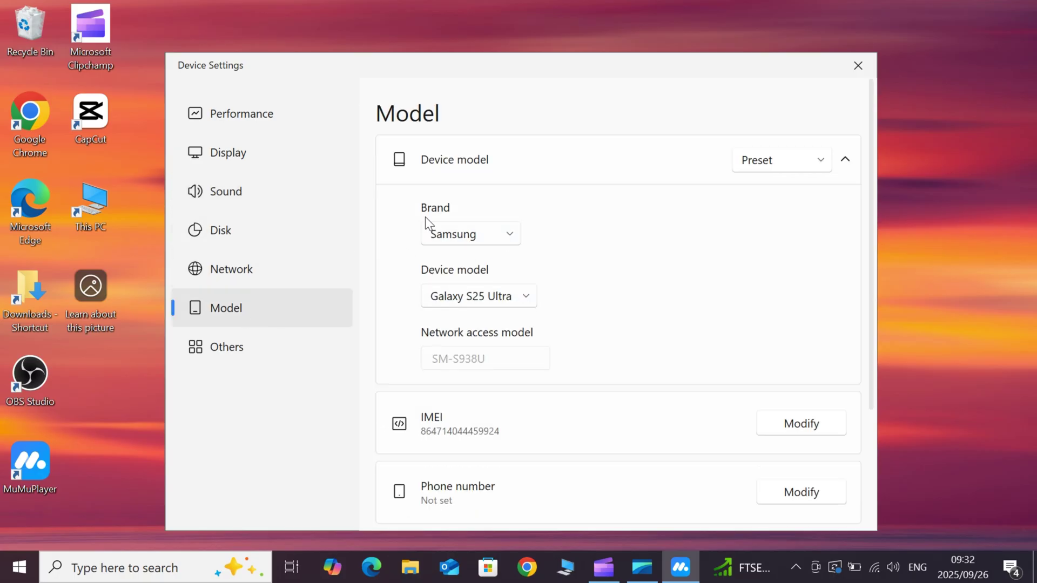
pyautogui.click(507, 233)
pyautogui.click(511, 232)
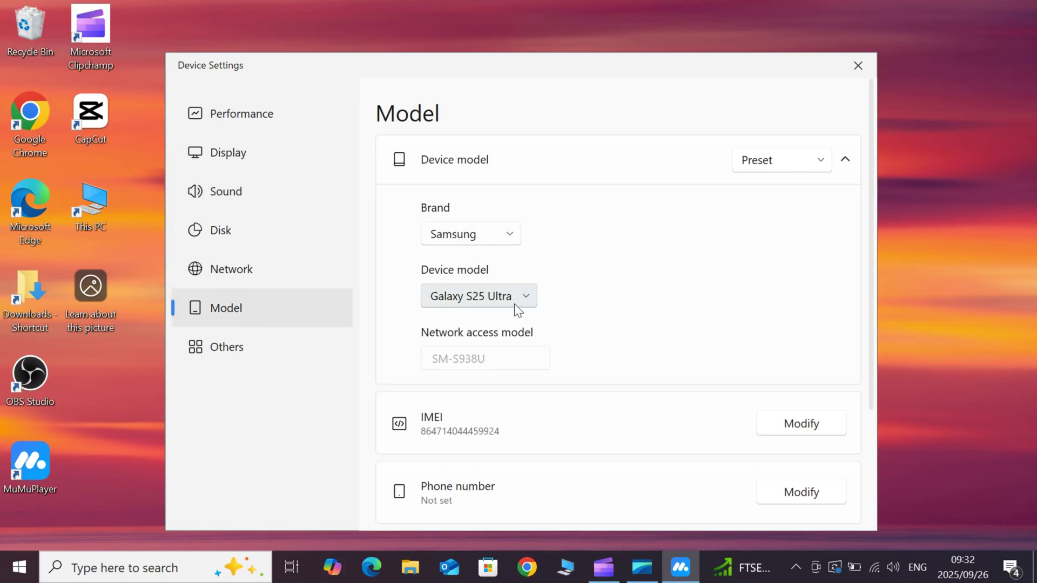
pyautogui.click(872, 524)
pyautogui.click(238, 350)
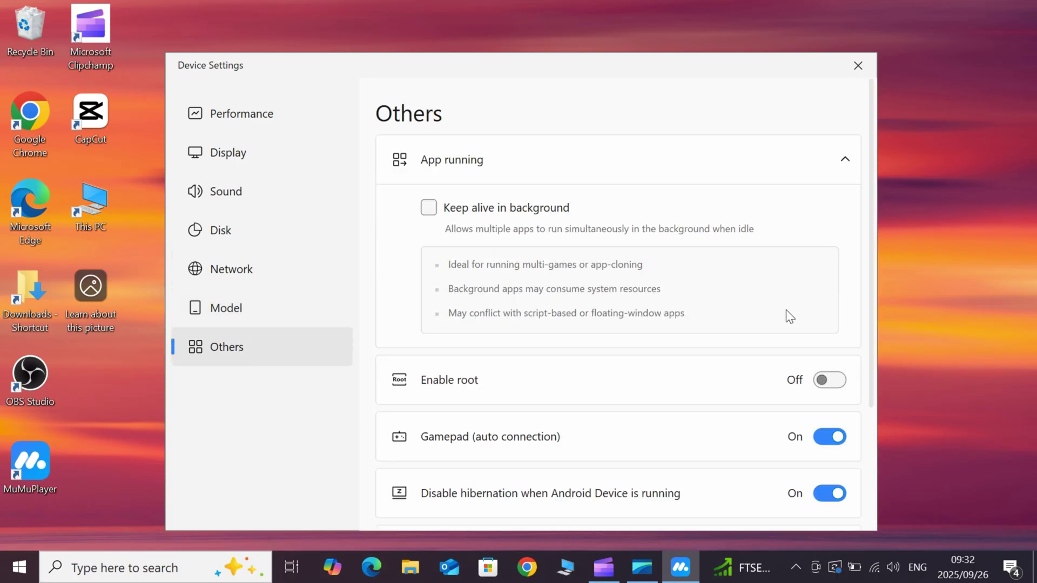
pyautogui.click(873, 498)
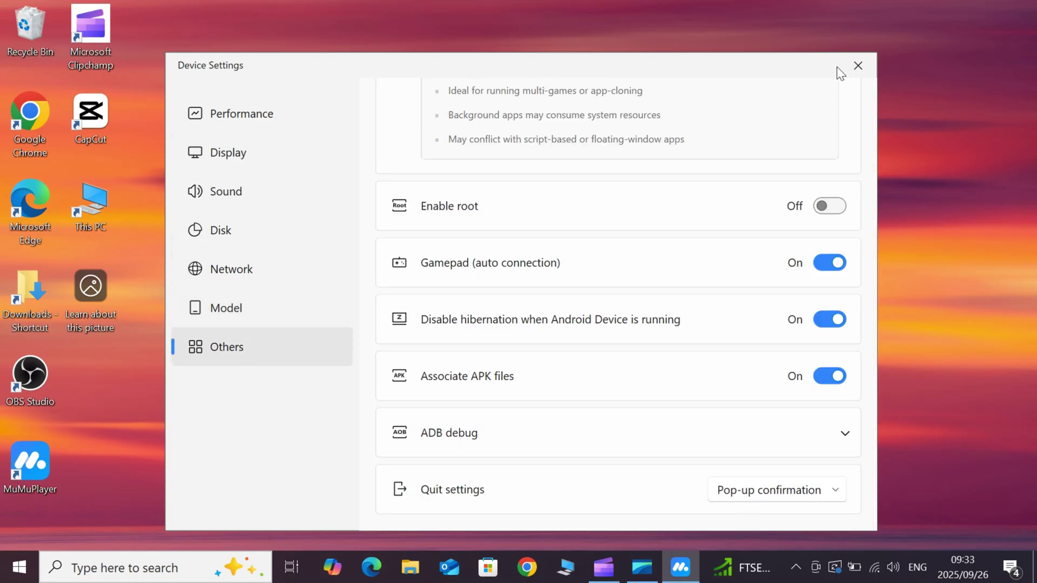
pyautogui.click(857, 65)
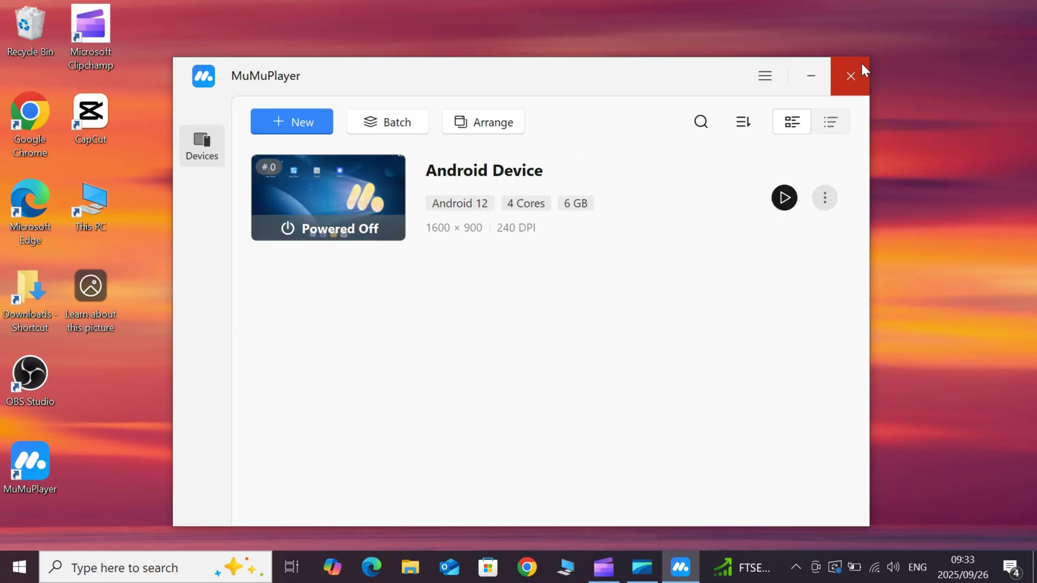
# Start the Android Device and open the Download folder in its MuMu Shared Folder.
pyautogui.click(784, 198)
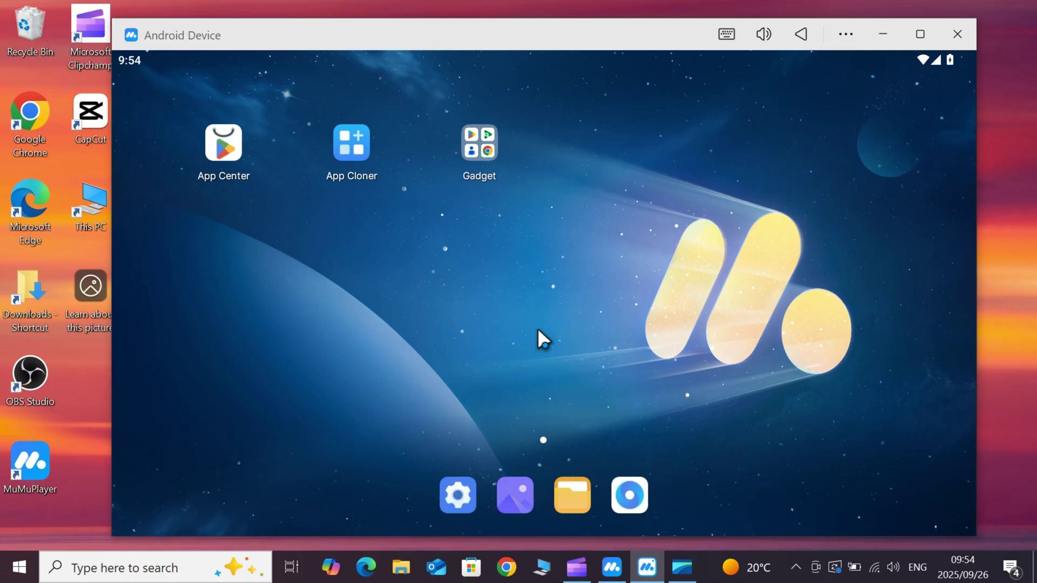
pyautogui.click(572, 495)
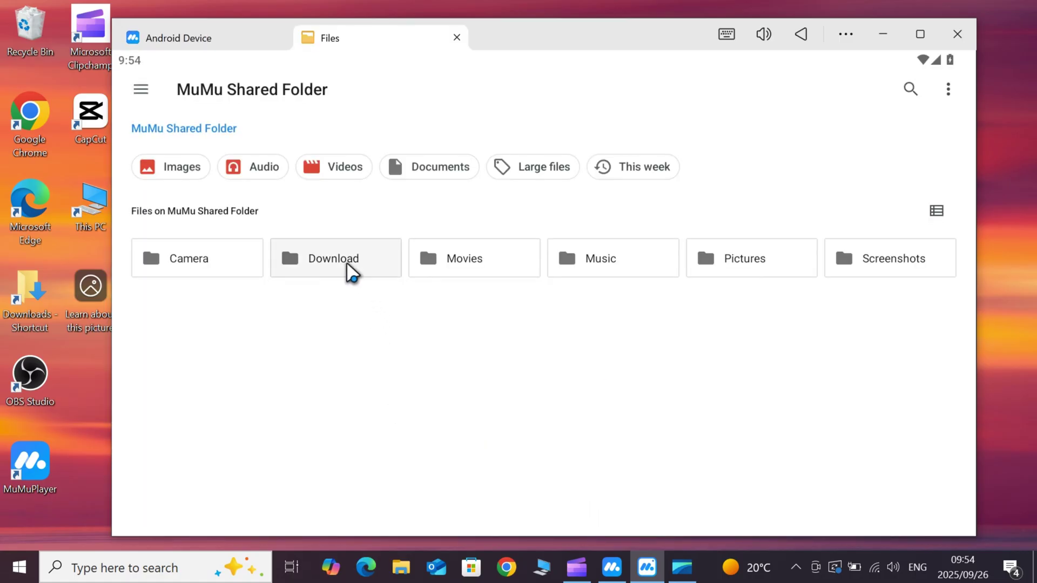
pyautogui.click(347, 265)
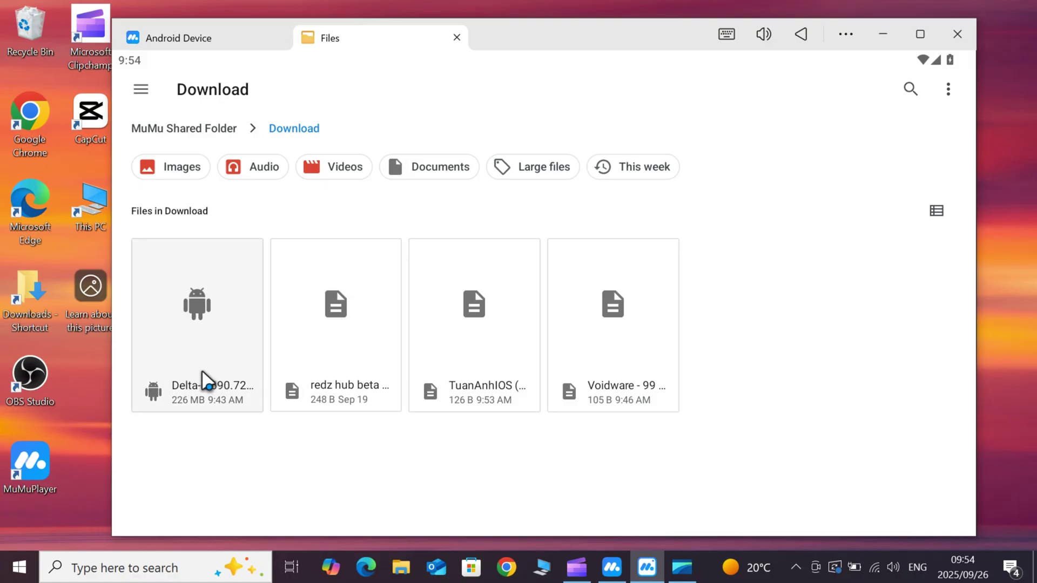
# Install the Roblox app from the Delta APK file and close the Files app.
pyautogui.click(217, 317)
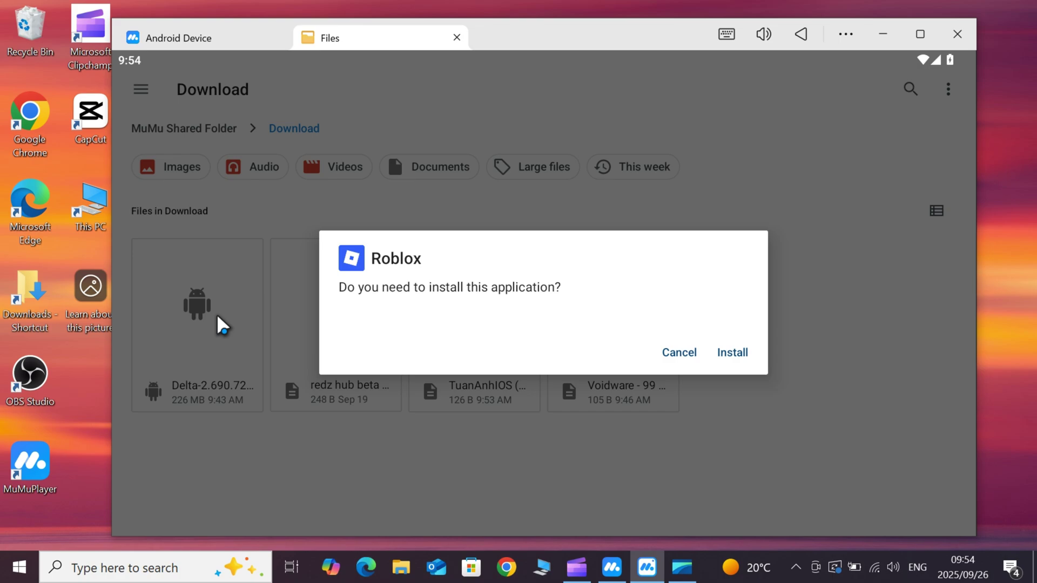
pyautogui.click(724, 354)
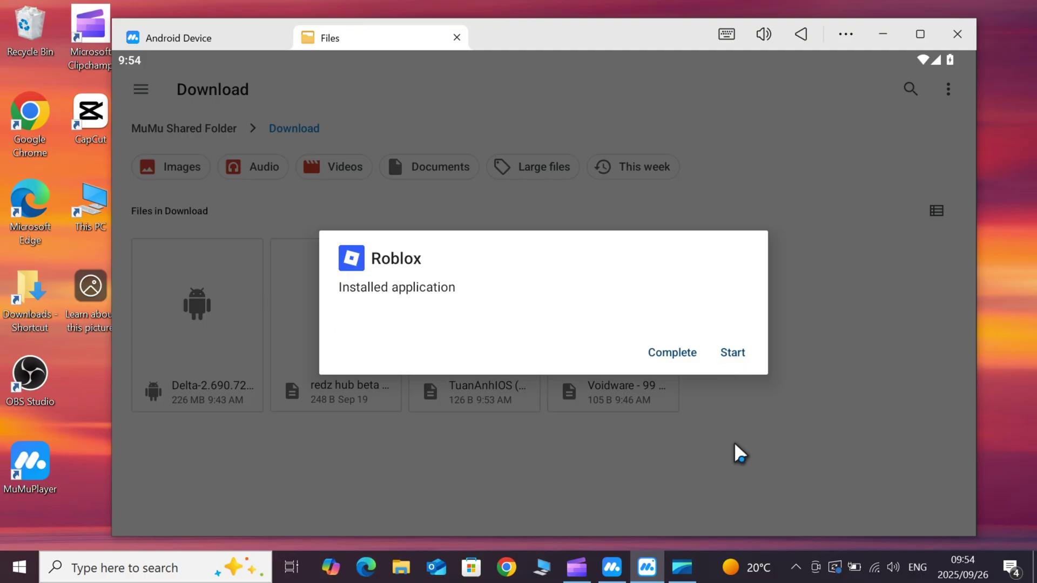
pyautogui.click(673, 353)
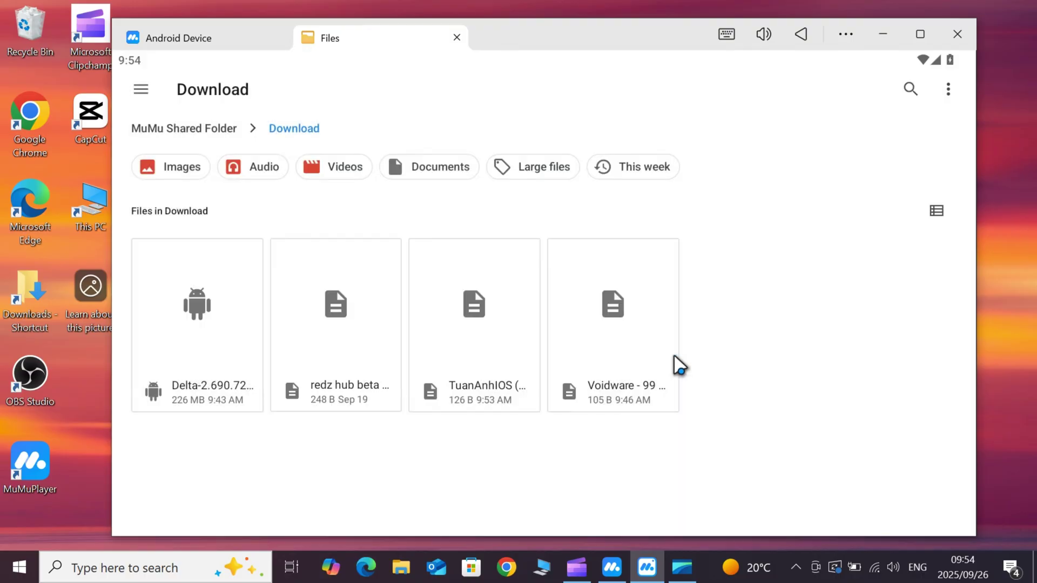
pyautogui.click(456, 38)
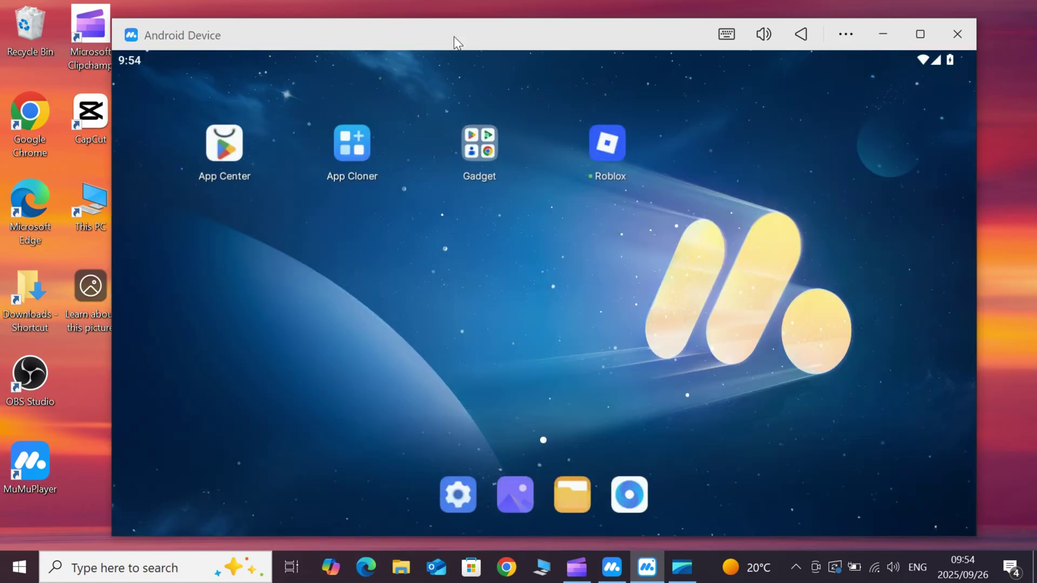
# Launch Roblox, allow it access to manage all files and sign in to the account.
pyautogui.click(607, 143)
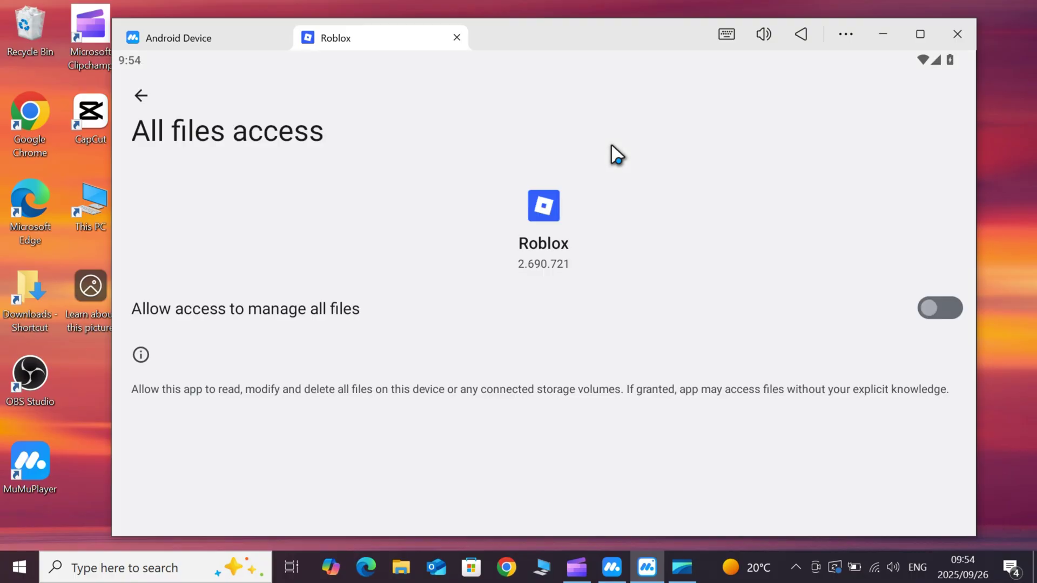
pyautogui.click(932, 319)
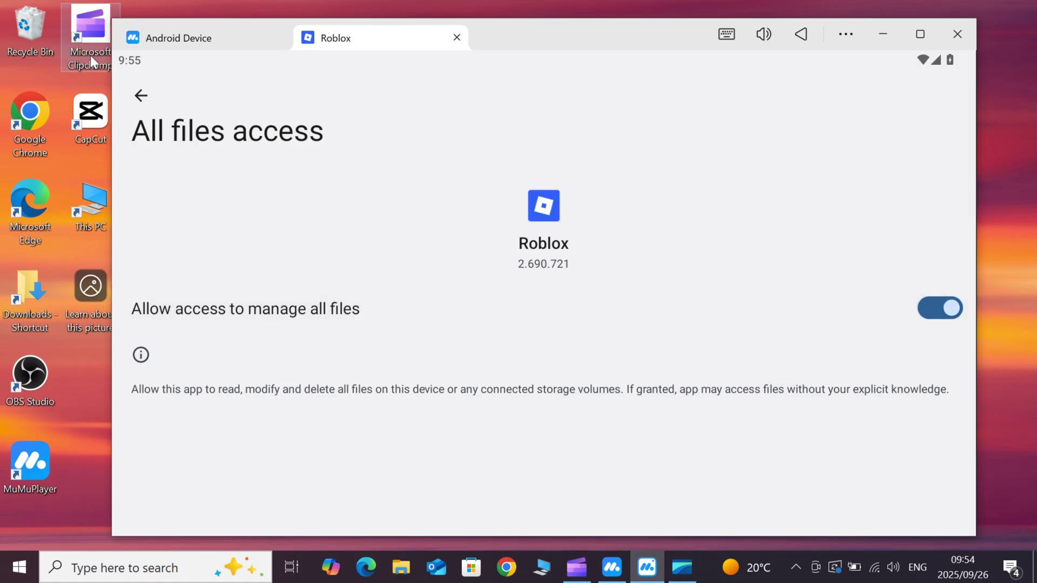
pyautogui.click(143, 94)
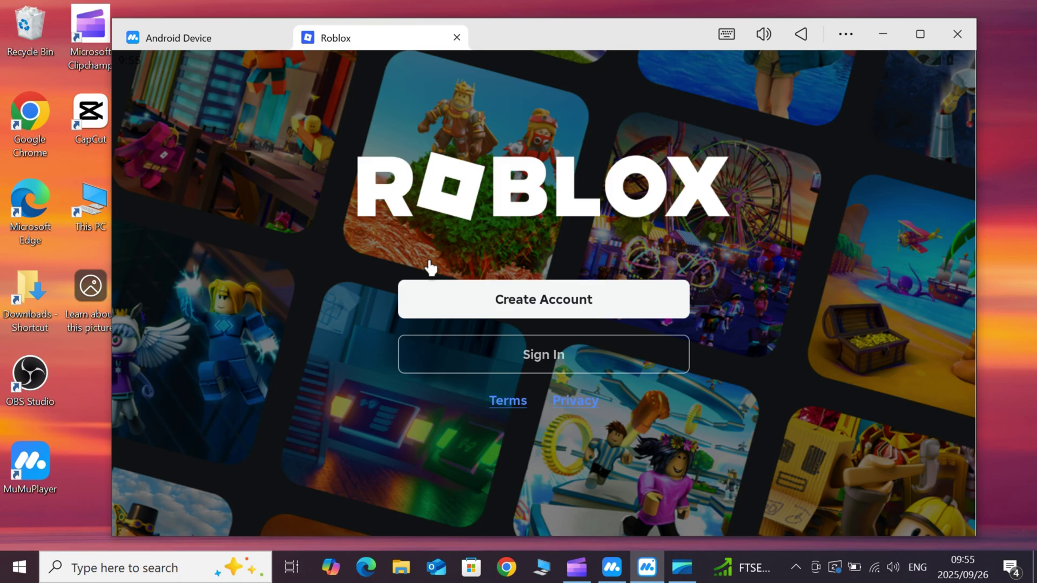
pyautogui.click(547, 365)
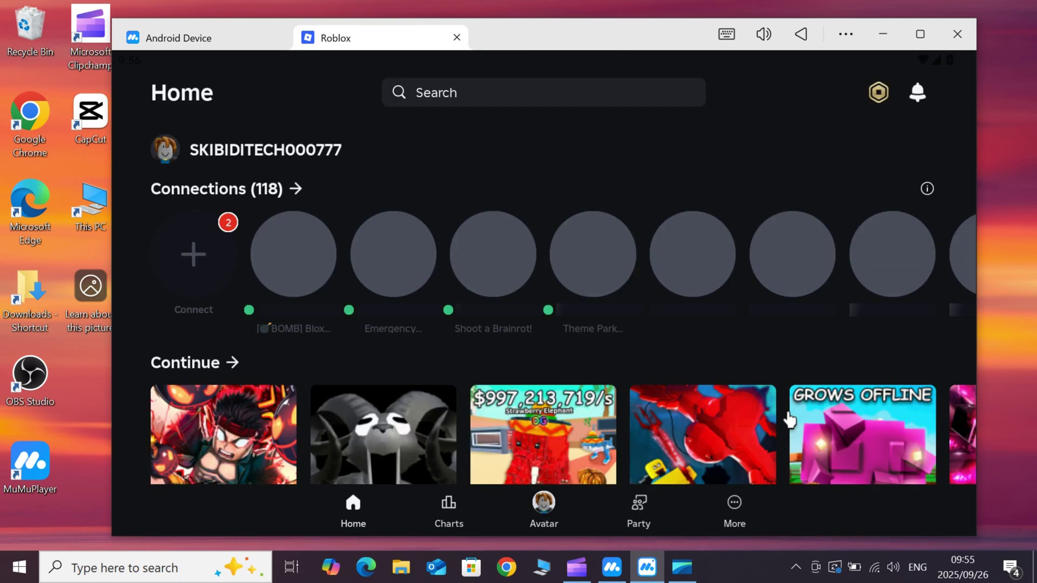
# Find 99 Nights in the Forest on the Roblox home page, launch it and start playing in the lobby.
pyautogui.press('Down')
pyautogui.press('Down')
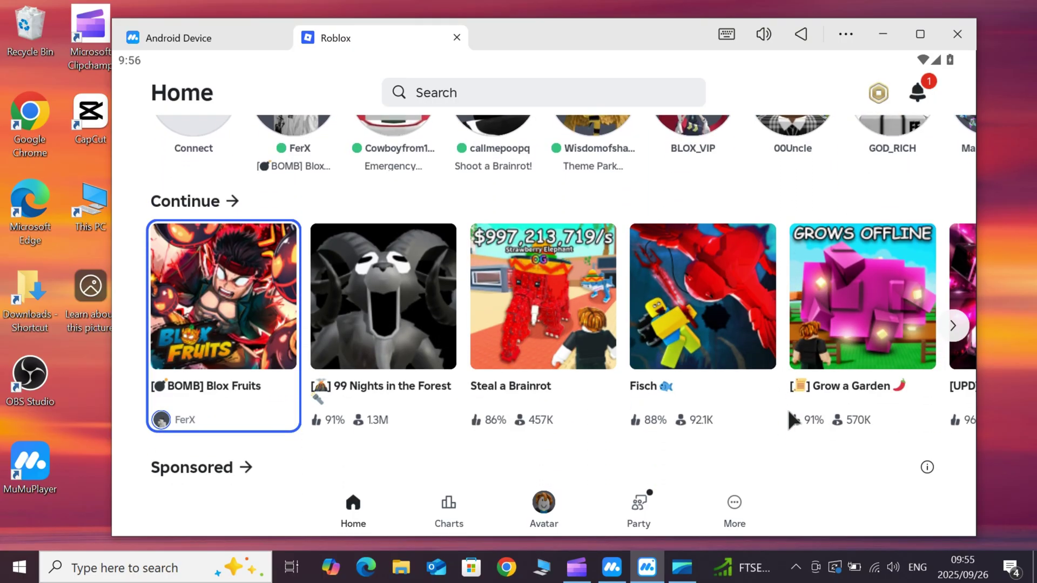
pyautogui.press('Right')
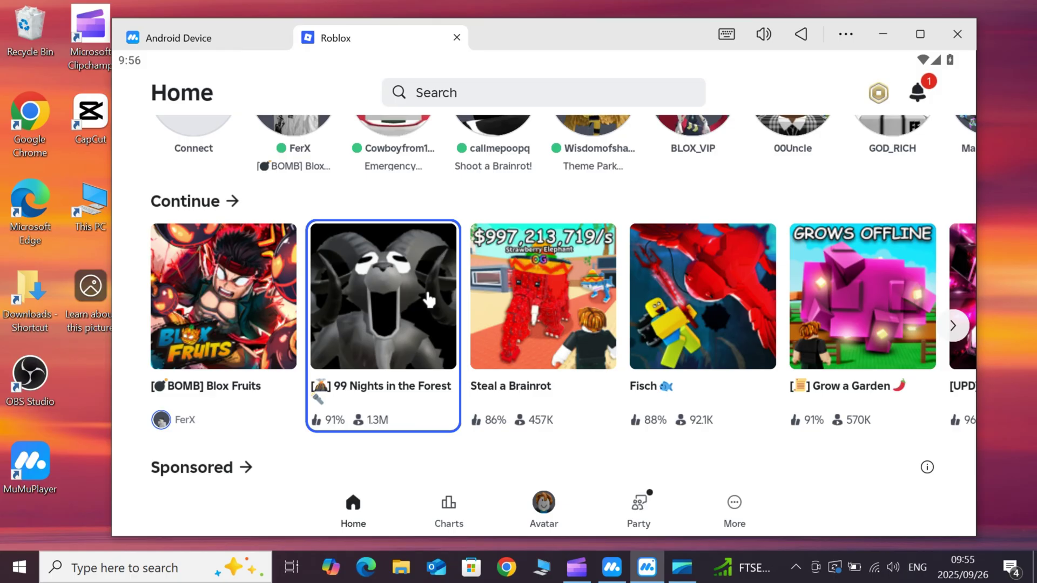
pyautogui.click(412, 300)
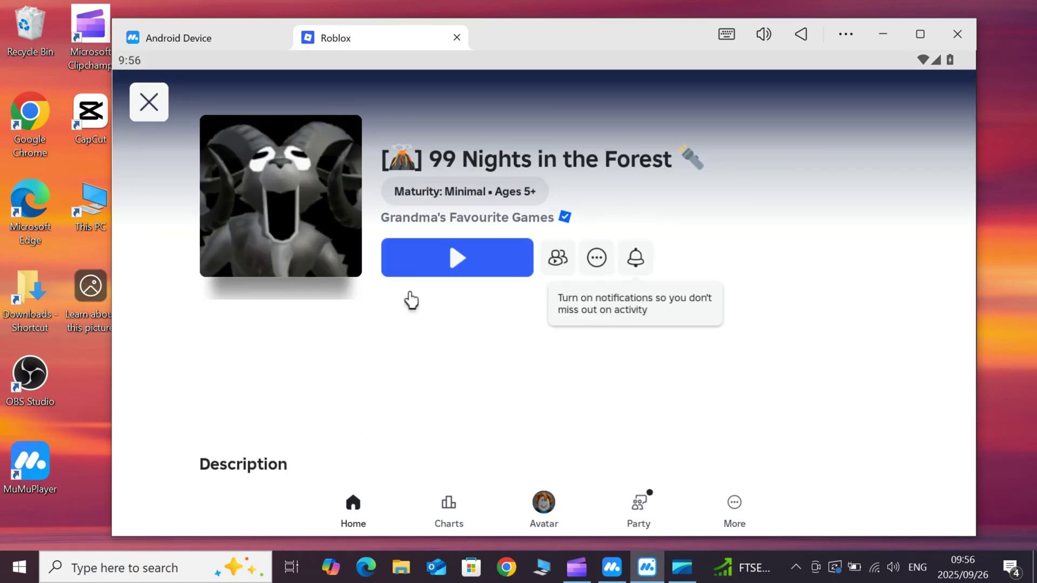
pyautogui.click(451, 263)
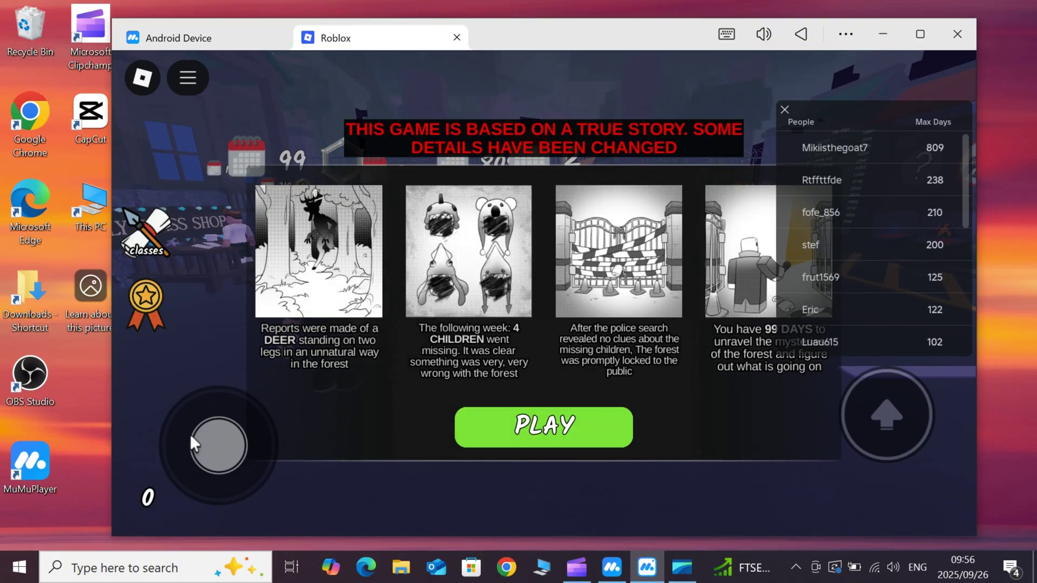
pyautogui.click(543, 426)
pyautogui.press('w')
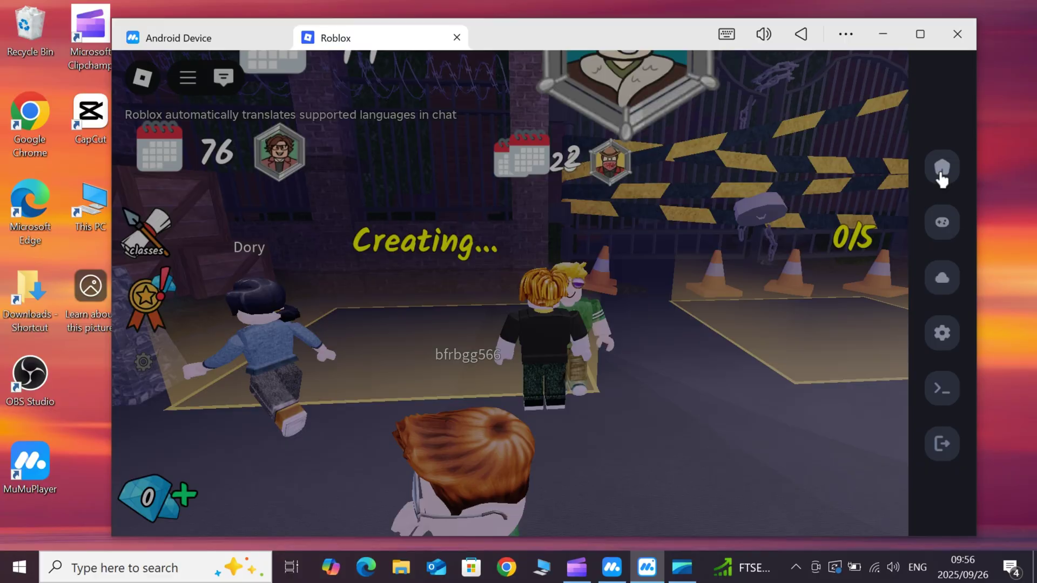
# Look through Delta's home, cloud, settings and console pages, and create a game in the lobby to enter the forest.
pyautogui.click(941, 173)
pyautogui.click(941, 277)
pyautogui.click(942, 333)
pyautogui.click(943, 390)
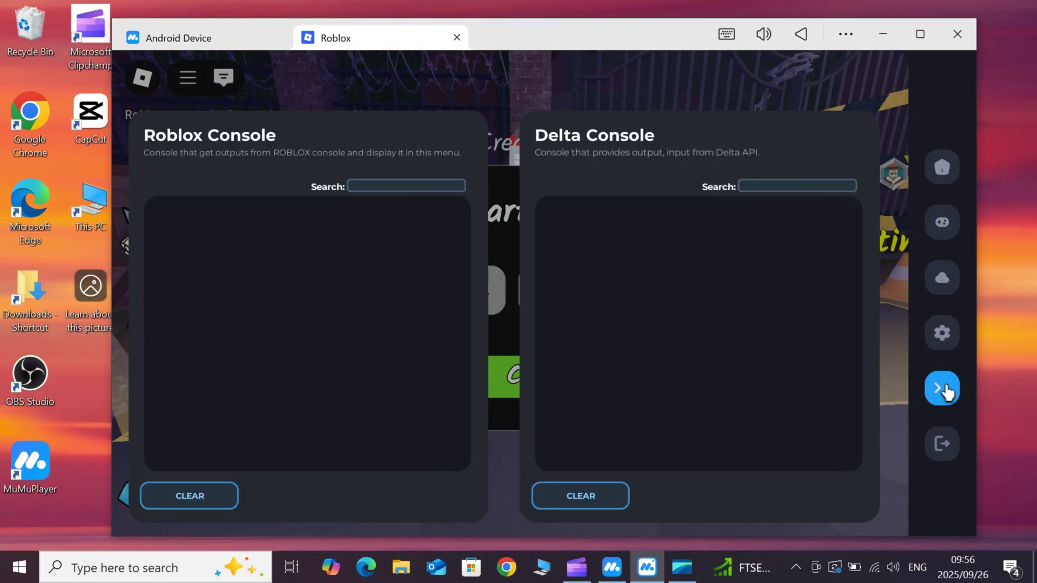
pyautogui.click(520, 323)
pyautogui.click(535, 370)
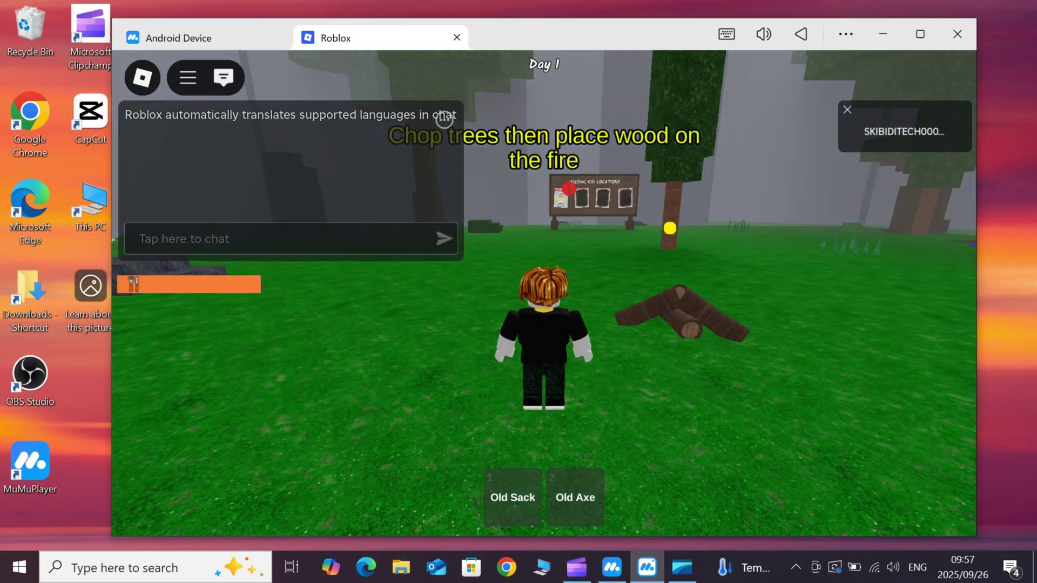
# Open "Voidware - 99 Nights In The Forest - KEYLESS.txt" from the Download folder in the Android Device's Files app.
pyautogui.click(243, 39)
pyautogui.click(572, 488)
pyautogui.click(348, 260)
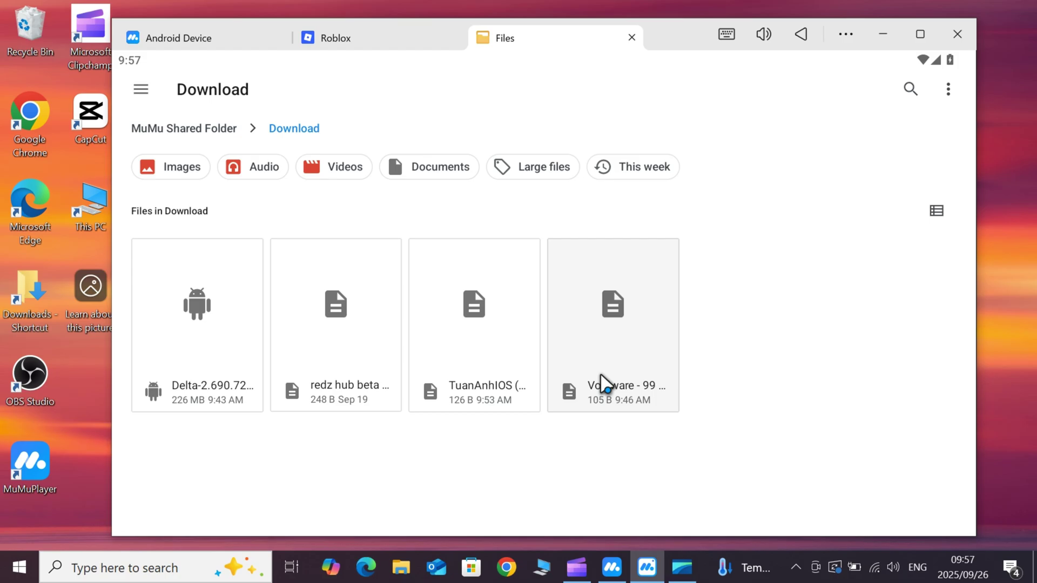
pyautogui.click(607, 387)
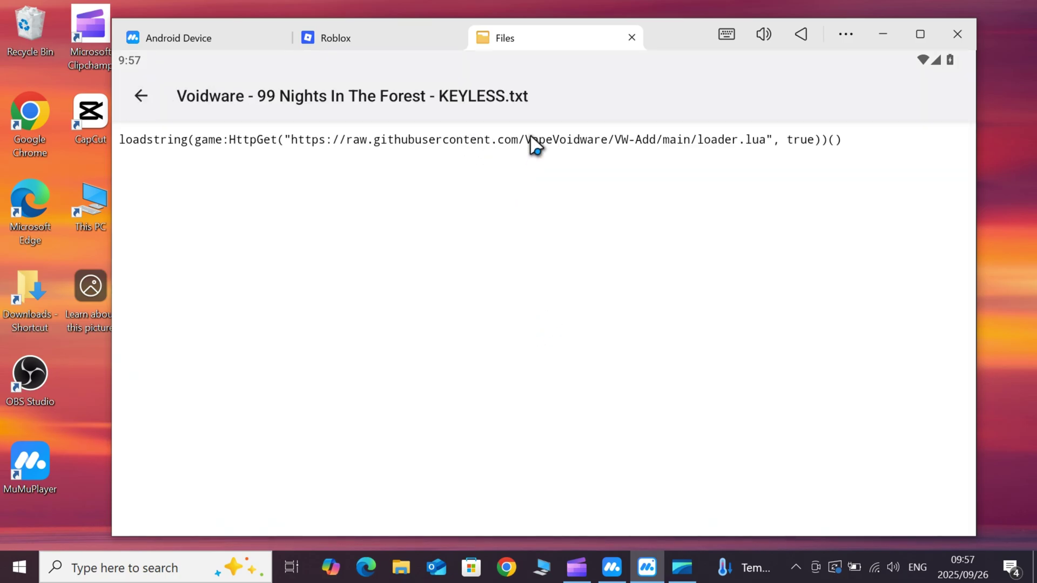
# Copy the entire loadstring script from the Voidware text file and return to the Roblox game.
pyautogui.click(381, 38)
pyautogui.click(528, 36)
pyautogui.doubleClick(476, 144)
pyautogui.hotkey('ctrl', 'a')
pyautogui.click(436, 106)
pyautogui.click(416, 44)
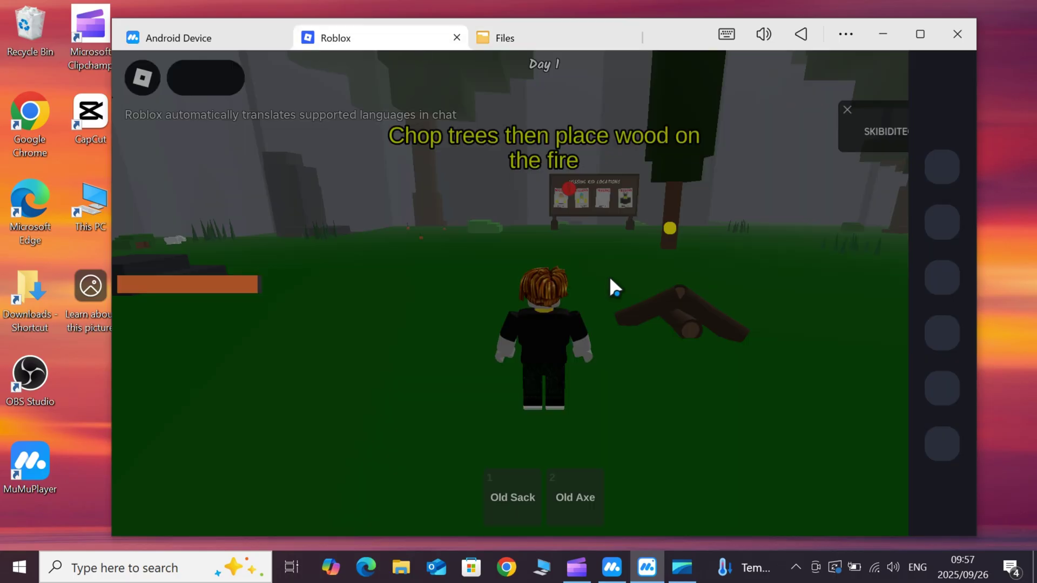
# Add the copied script to Delta's script list with the title VOIDWARE, run it and close the Delta menu.
pyautogui.click(941, 168)
pyautogui.click(840, 153)
pyautogui.click(494, 312)
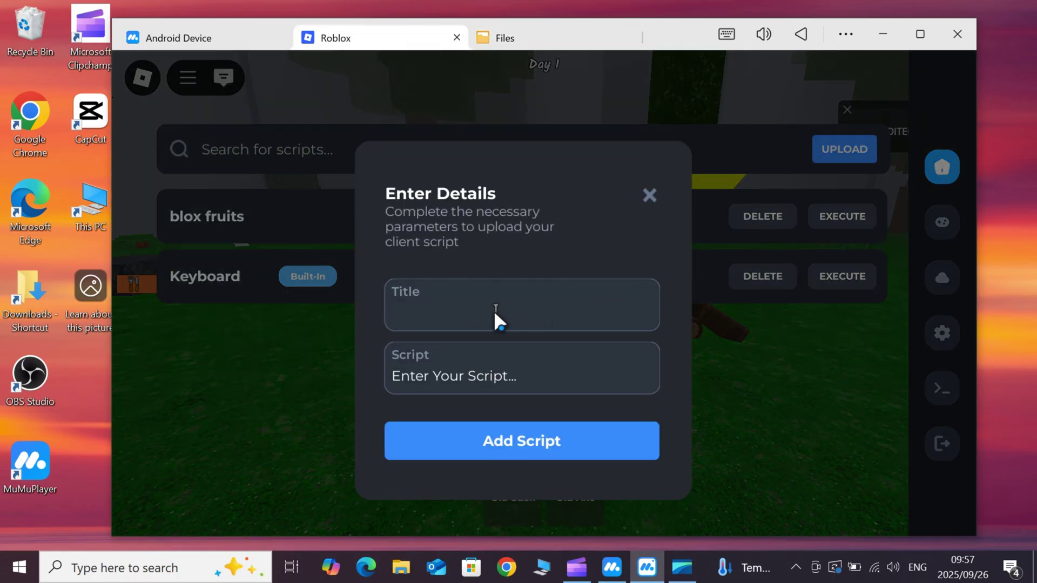
pyautogui.write('VOIDWARE')
pyautogui.rightClick(487, 367)
pyautogui.click(522, 391)
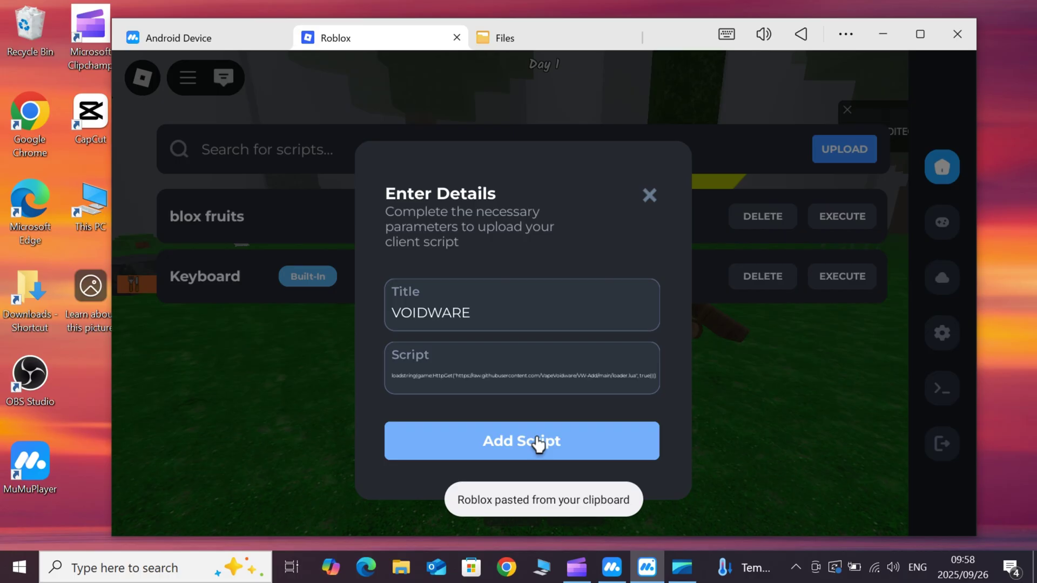
pyautogui.click(535, 440)
pyautogui.click(942, 444)
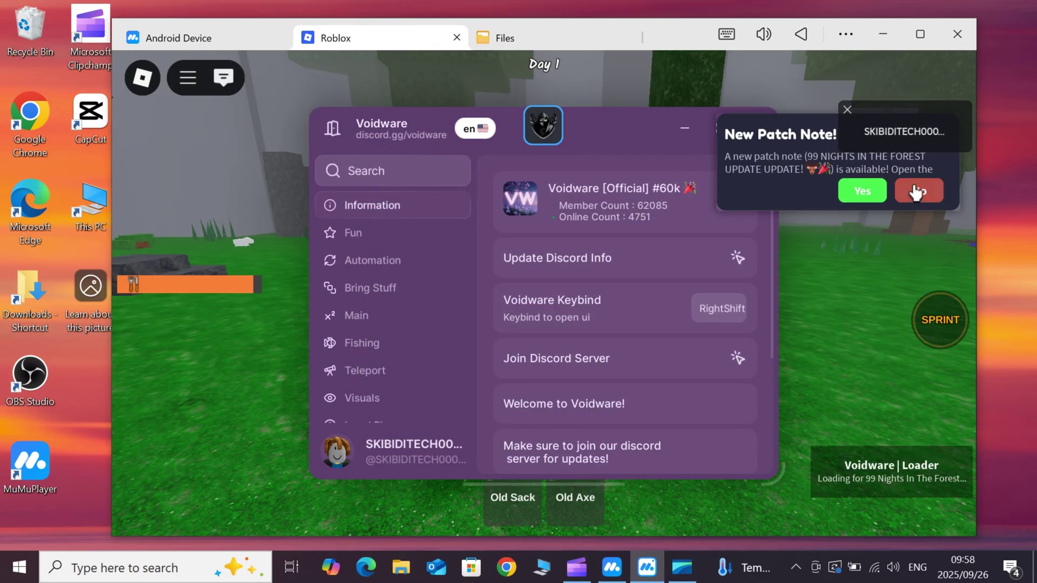
# Decline the new patch note, hide the game chat and open Voidware's Bring Stuff settings.
pyautogui.click(914, 190)
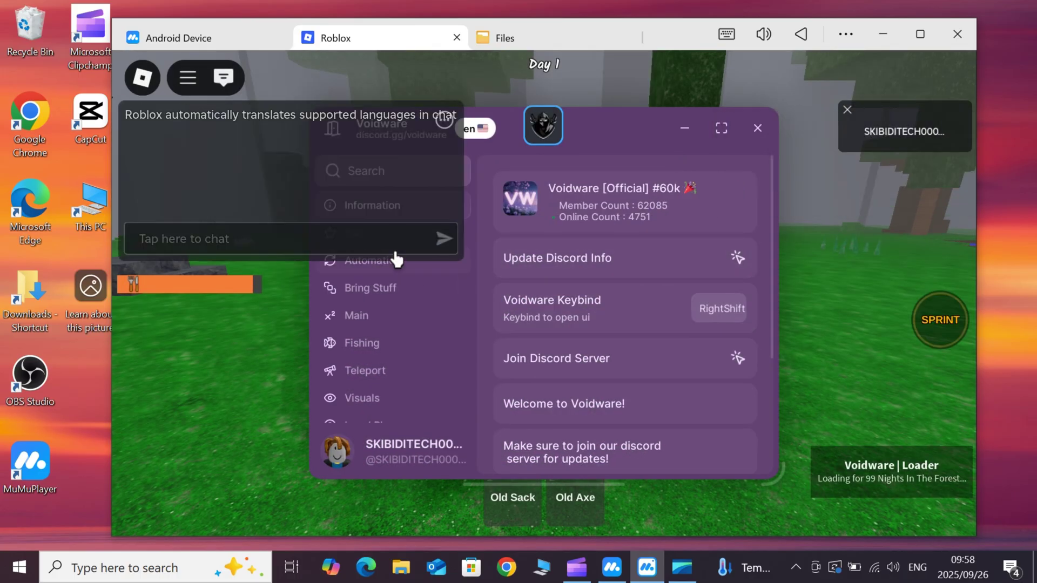
pyautogui.click(221, 81)
pyautogui.click(429, 294)
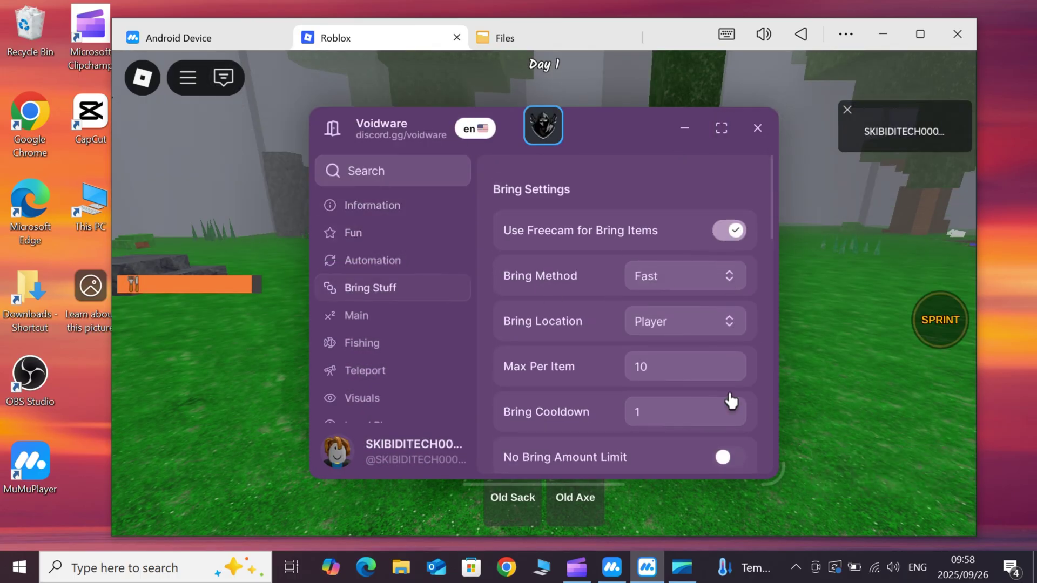